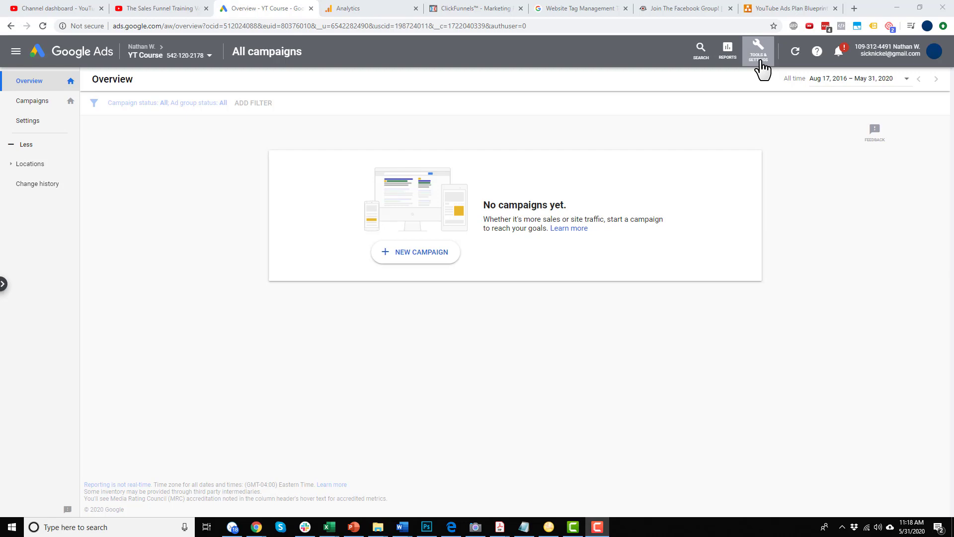
# - Go to Audience manager from the tools menu and bring up the new audience list types
pyautogui.click(760, 64)
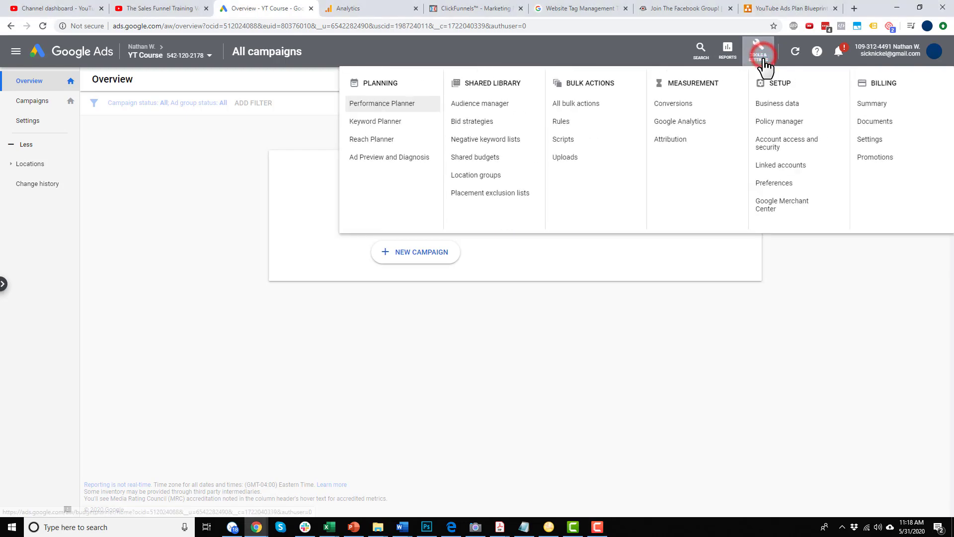
pyautogui.click(497, 106)
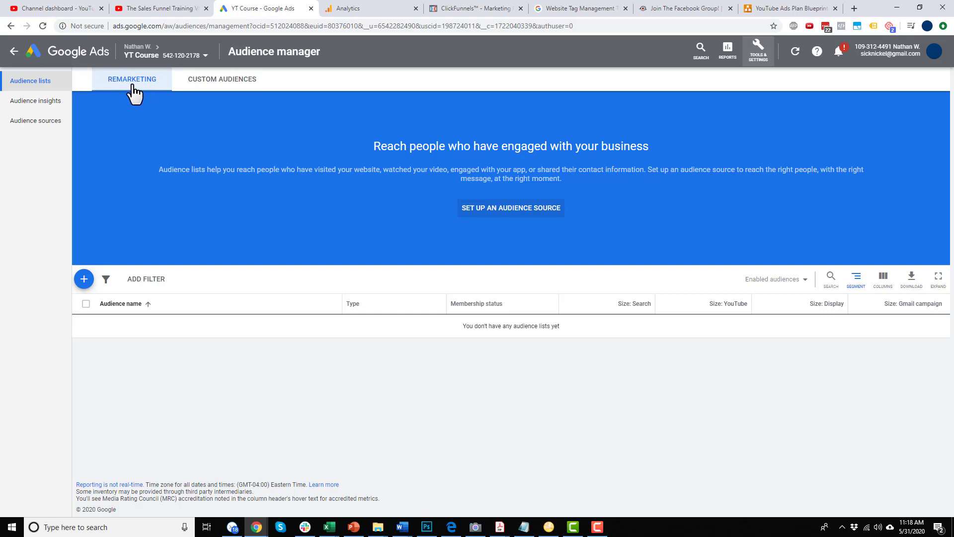
pyautogui.click(215, 87)
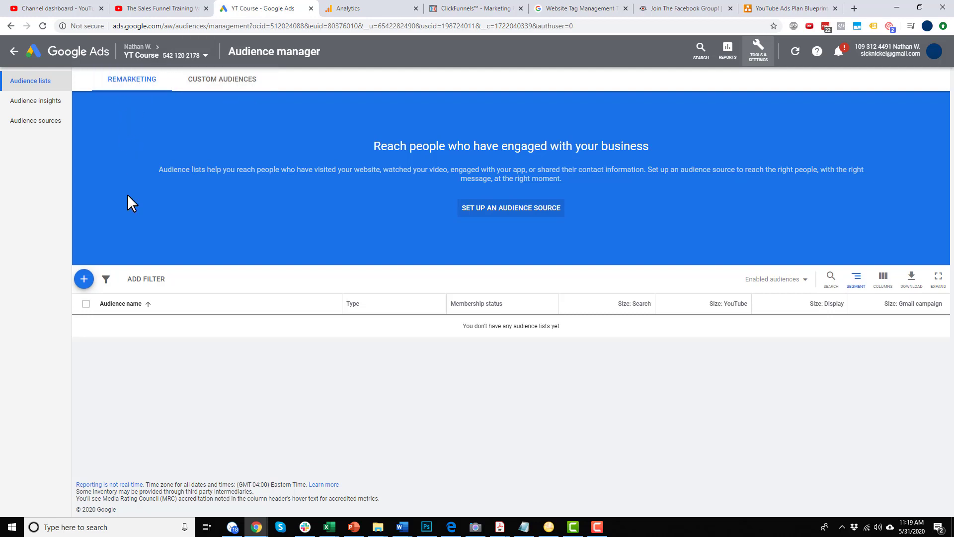
pyautogui.click(85, 280)
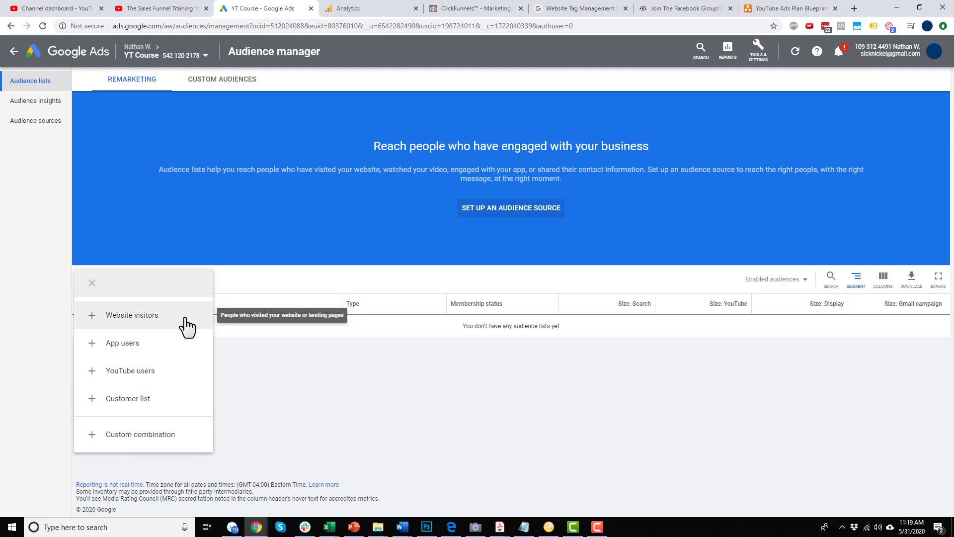
# - Start a Website visitors audience for 'Visitors of a page' that matches any rule group
pyautogui.click(168, 322)
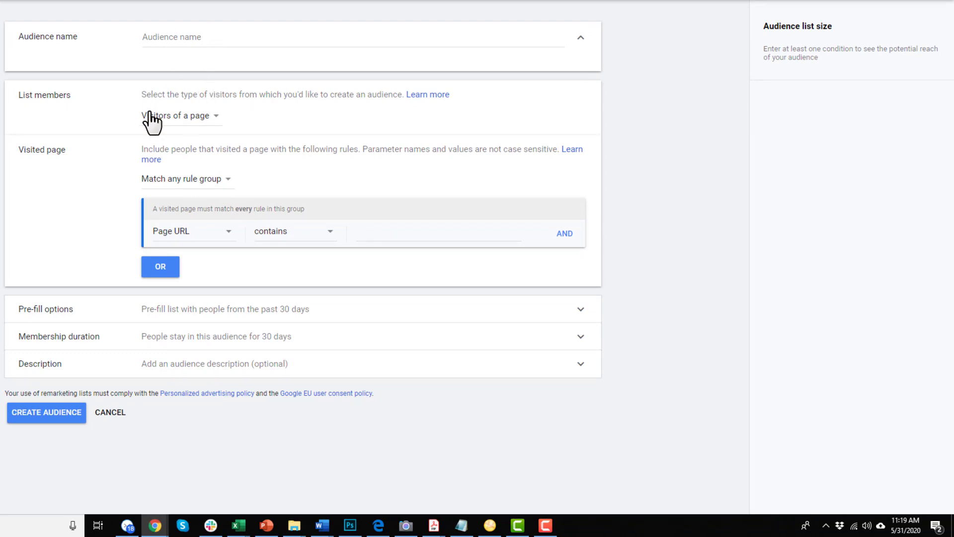
pyautogui.click(182, 121)
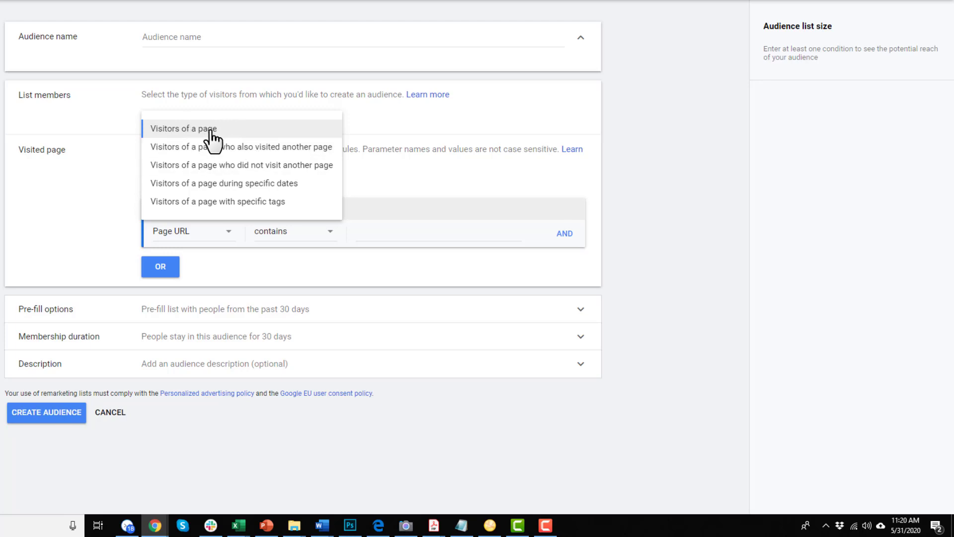
pyautogui.click(211, 130)
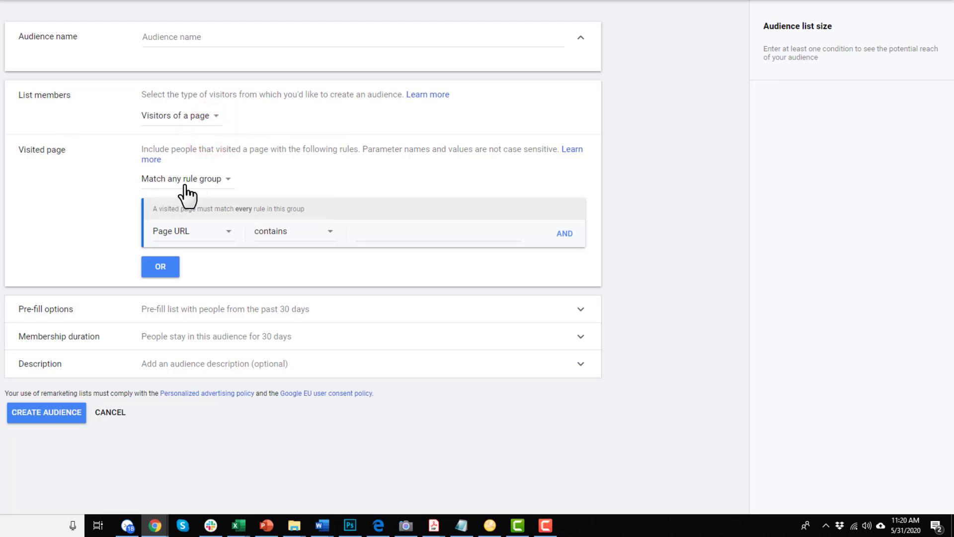
pyautogui.click(210, 184)
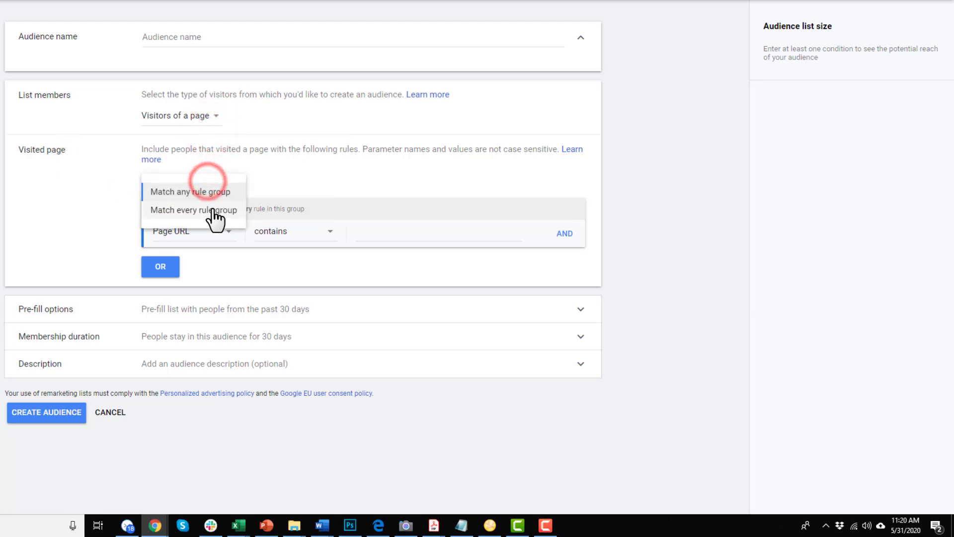
pyautogui.click(213, 211)
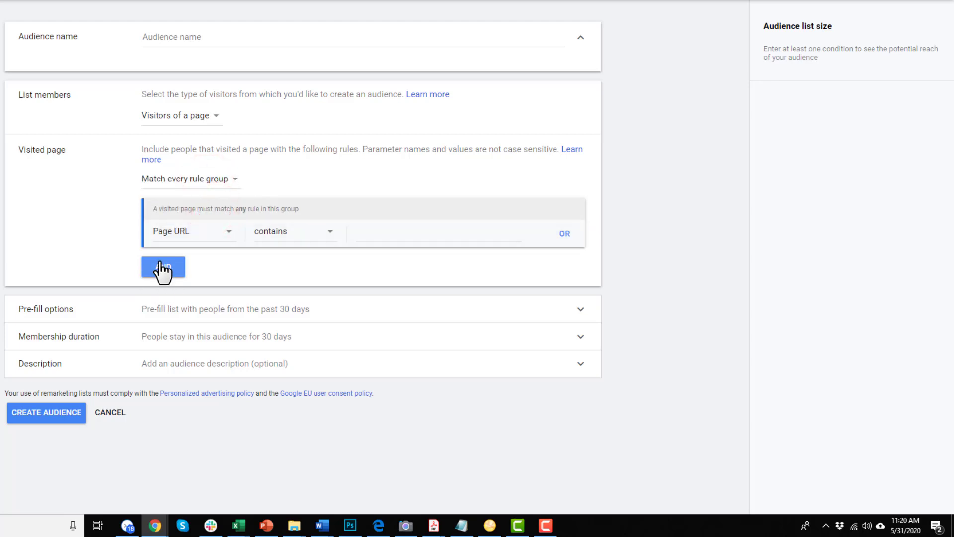
pyautogui.click(203, 179)
pyautogui.click(199, 191)
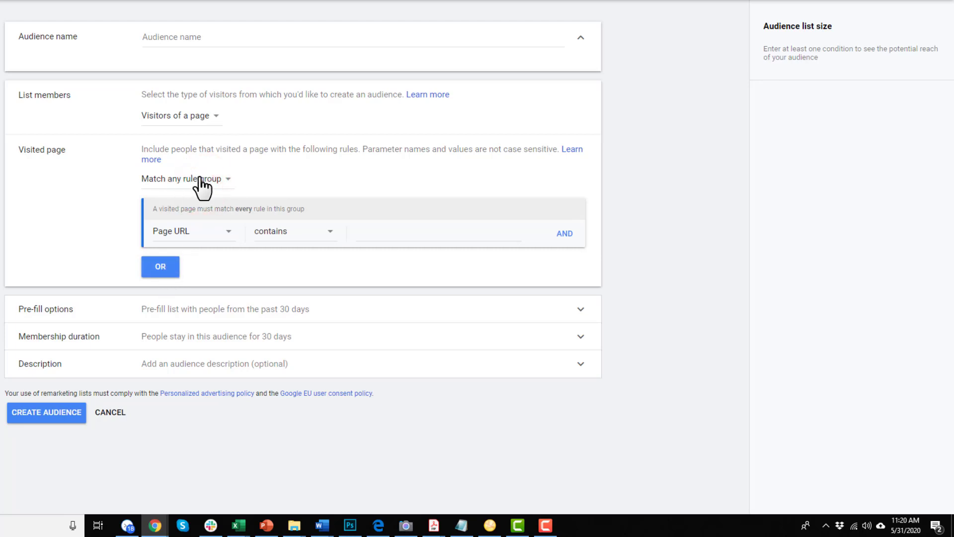
# - Keep the first rule as Page URL contains and focus its value field
pyautogui.click(184, 232)
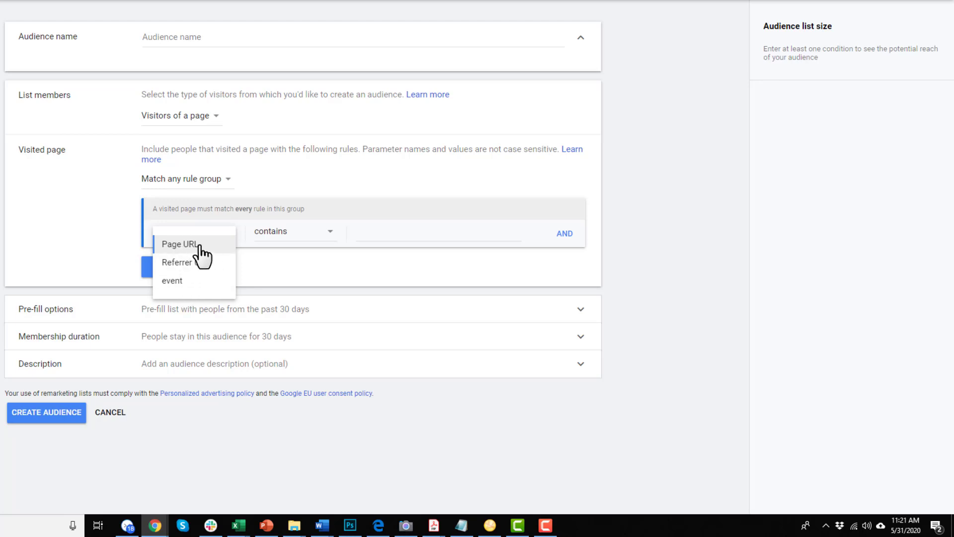
pyautogui.click(198, 244)
pyautogui.click(289, 233)
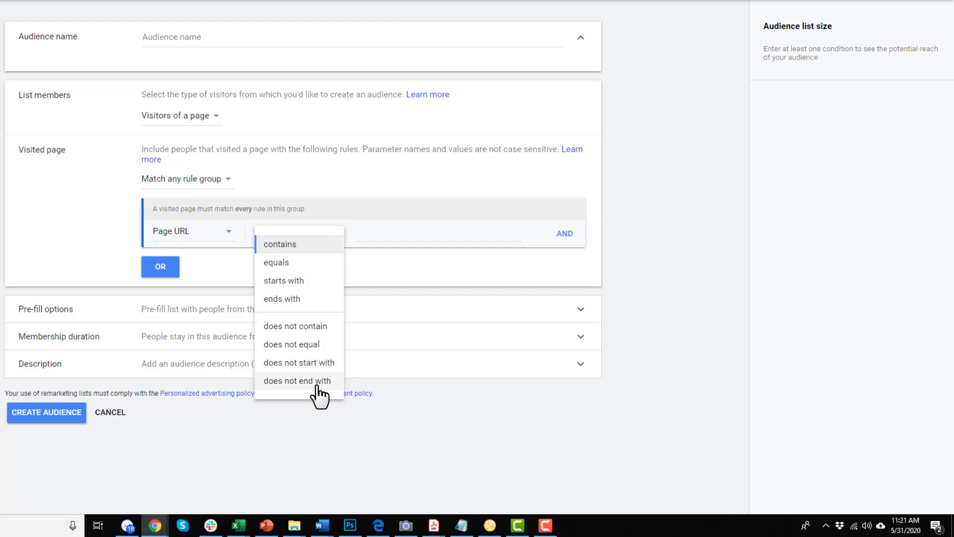
pyautogui.click(402, 235)
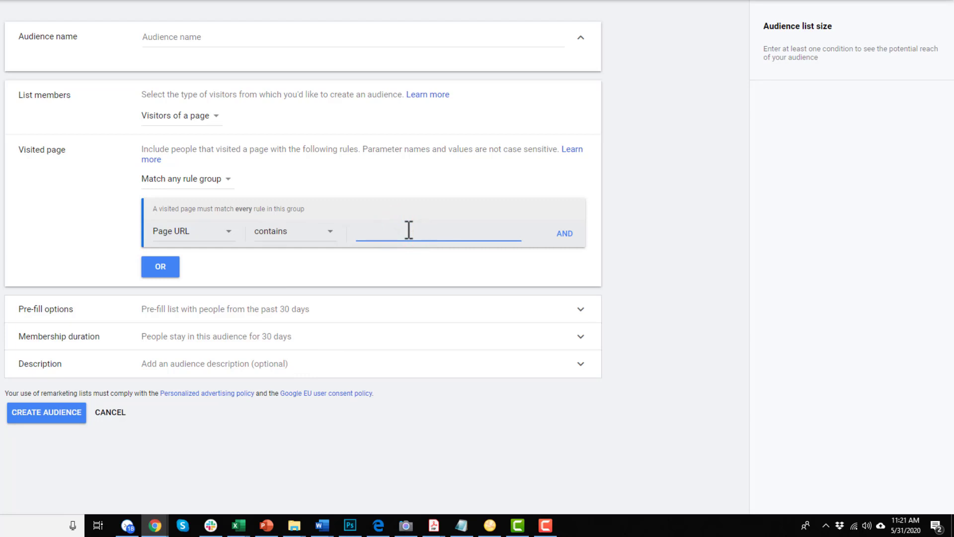
# - Set the Page URL rule value to 'the-sales-funnel-book' and expand the pre-fill options
pyautogui.write('the-sales-funnel-book')
pyautogui.click(732, 266)
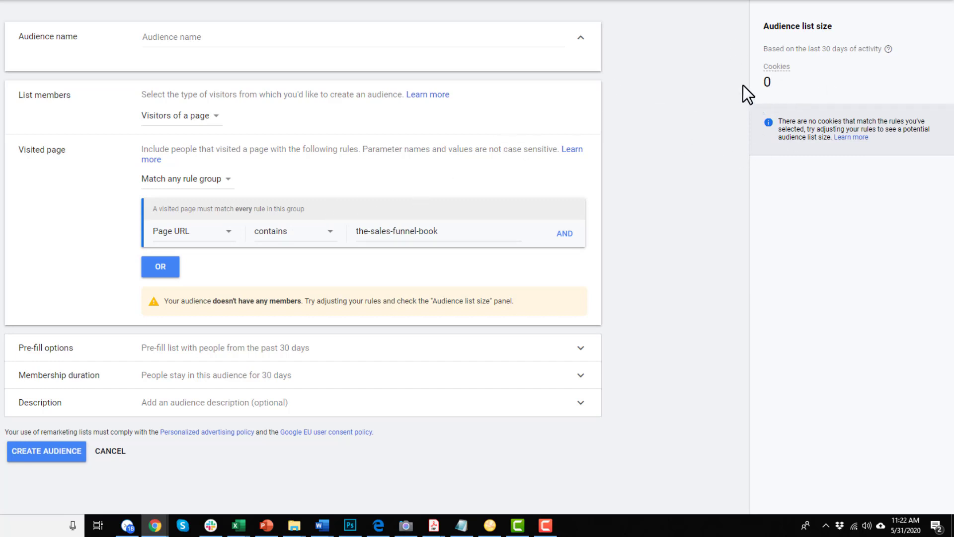
pyautogui.moveTo(779, 81); pyautogui.dragTo(749, 91)
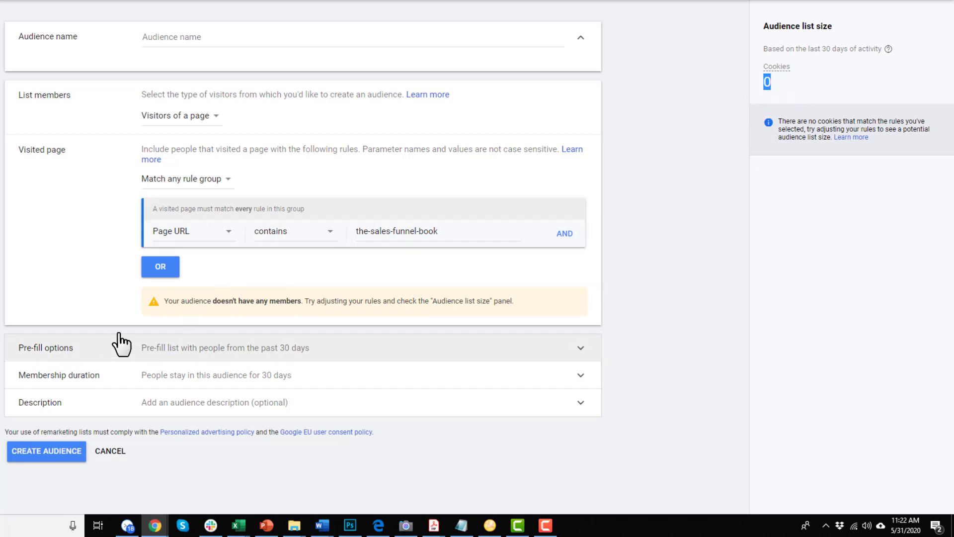
pyautogui.click(63, 349)
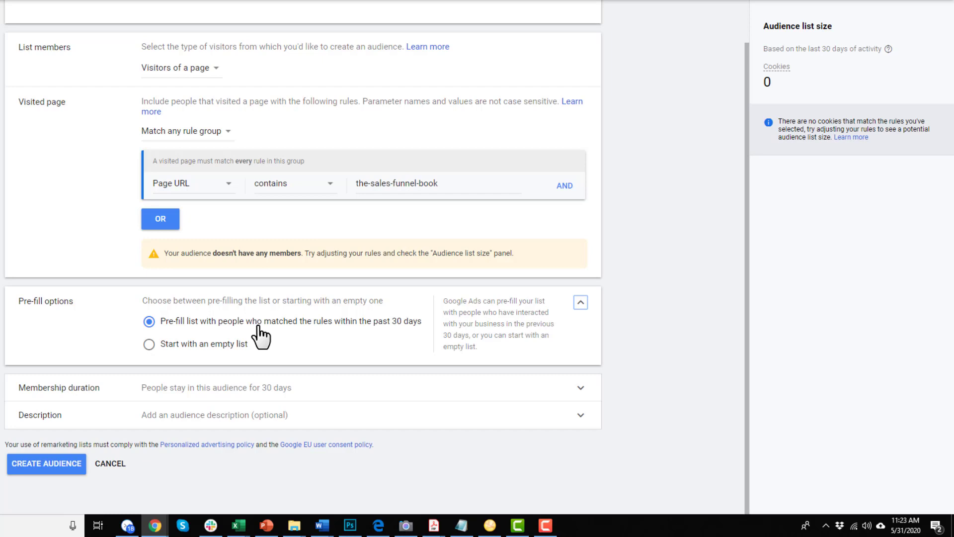
# - Keep the 30-day pre-fill, change membership duration from 30 to 7 days, and open the description field
pyautogui.click(200, 344)
pyautogui.click(229, 321)
pyautogui.click(117, 388)
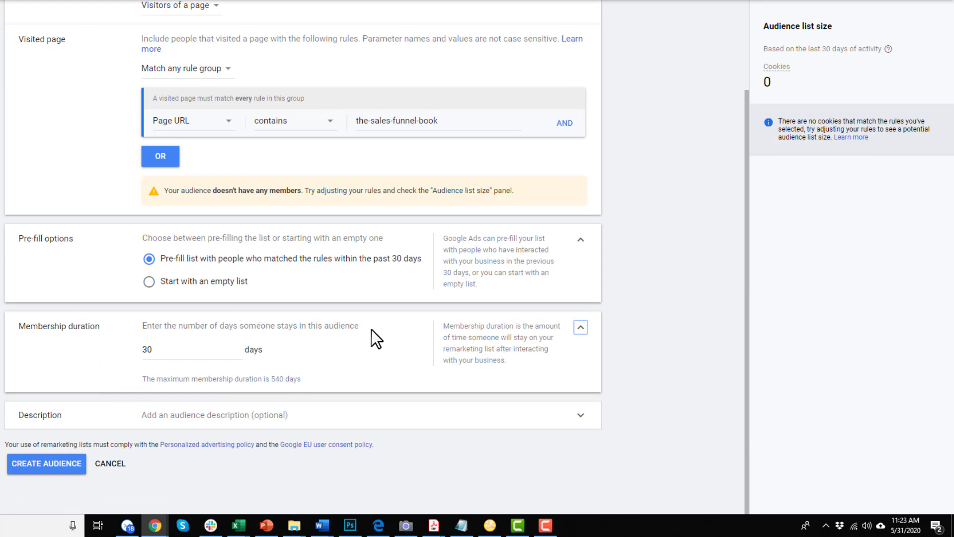
pyautogui.click(198, 345)
pyautogui.doubleClick(168, 351)
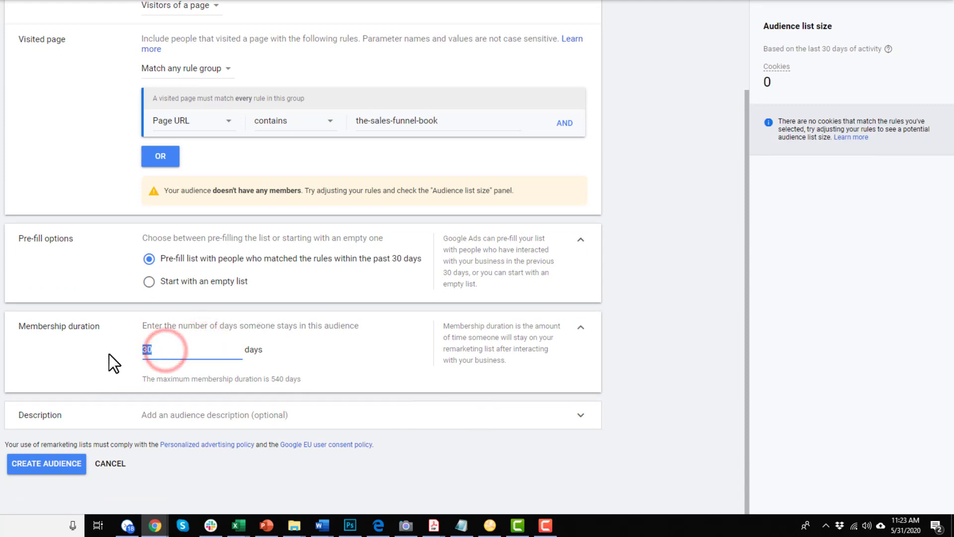
pyautogui.click(274, 380)
pyautogui.doubleClick(196, 349)
pyautogui.write('7')
pyautogui.click(153, 414)
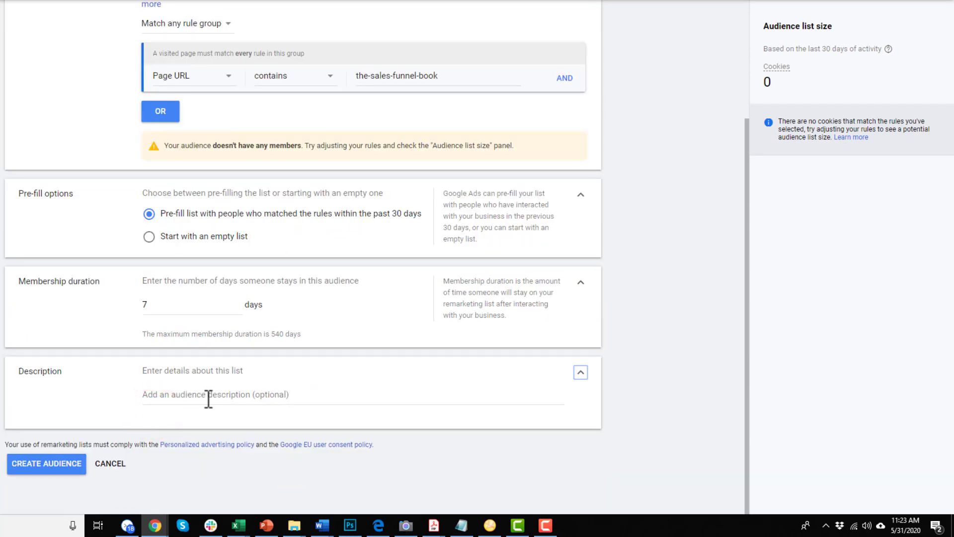
pyautogui.click(207, 396)
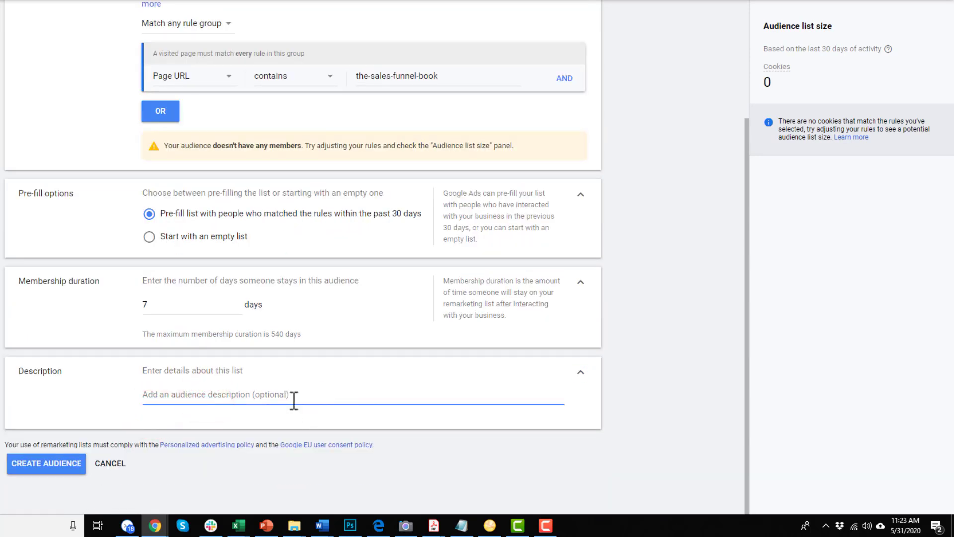
# - Name the audience 'VISITED: Sales Funnel Book Sales Page (7 Days)' and create it
pyautogui.scroll(3, 282, 402)
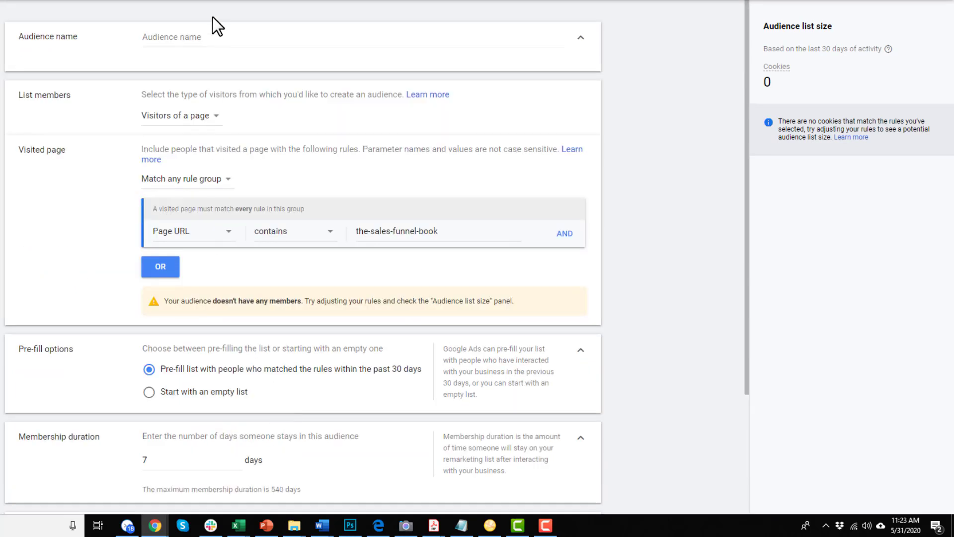
pyautogui.click(219, 36)
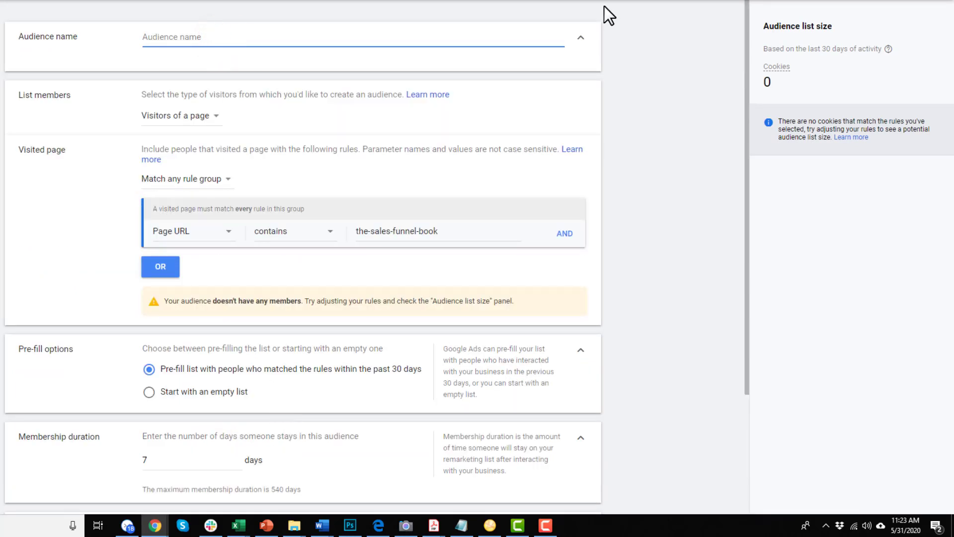
pyautogui.write('VISITED: Sales Funne')
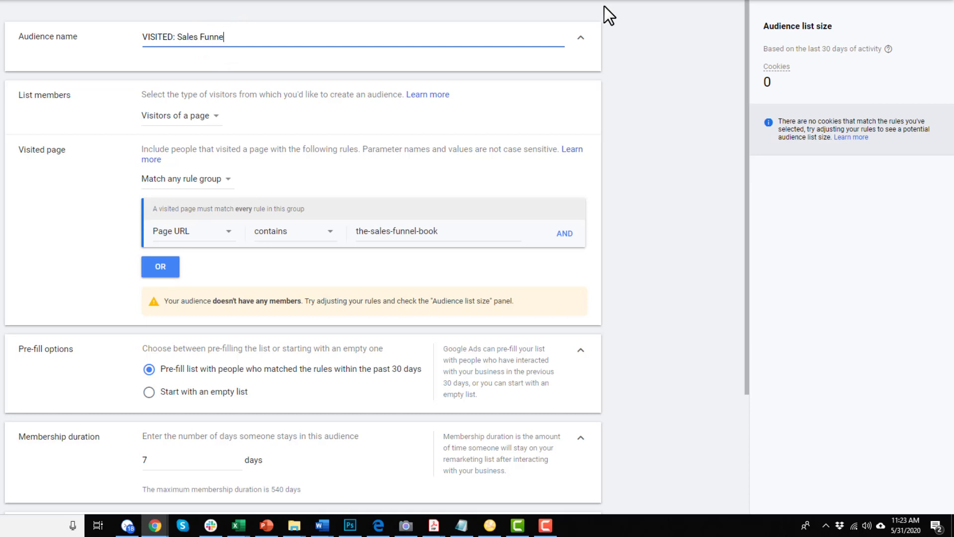
pyautogui.write('l Book Sales Page (7 Days)')
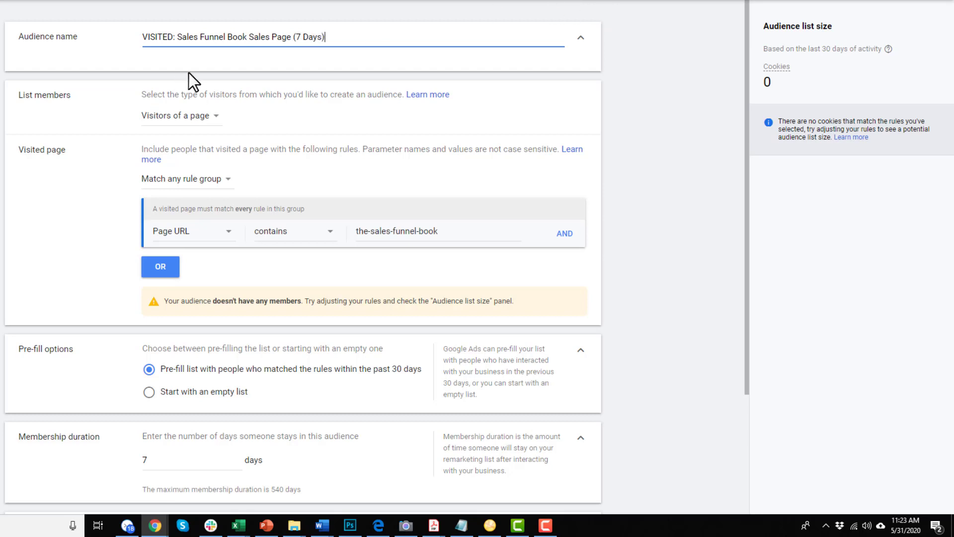
pyautogui.scroll(-3, 228, 114)
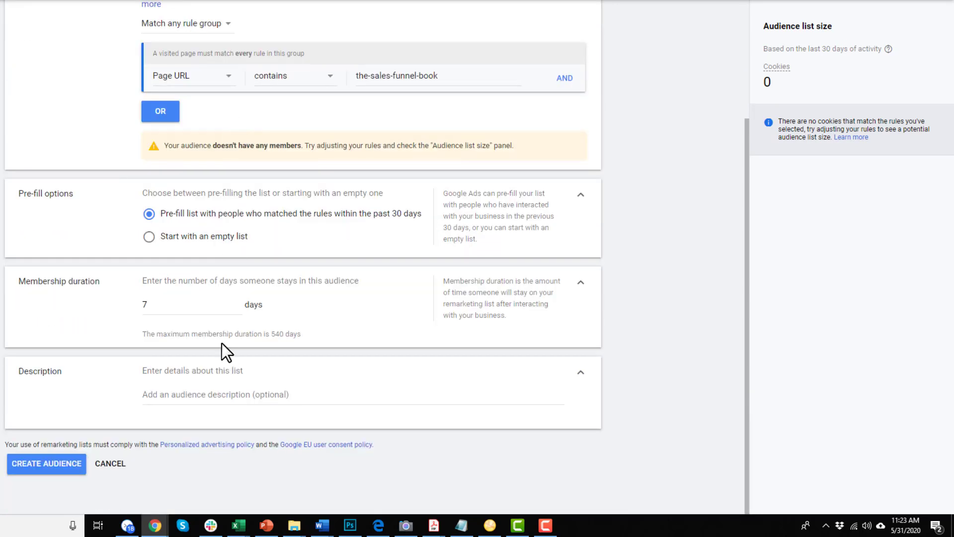
pyautogui.click(57, 465)
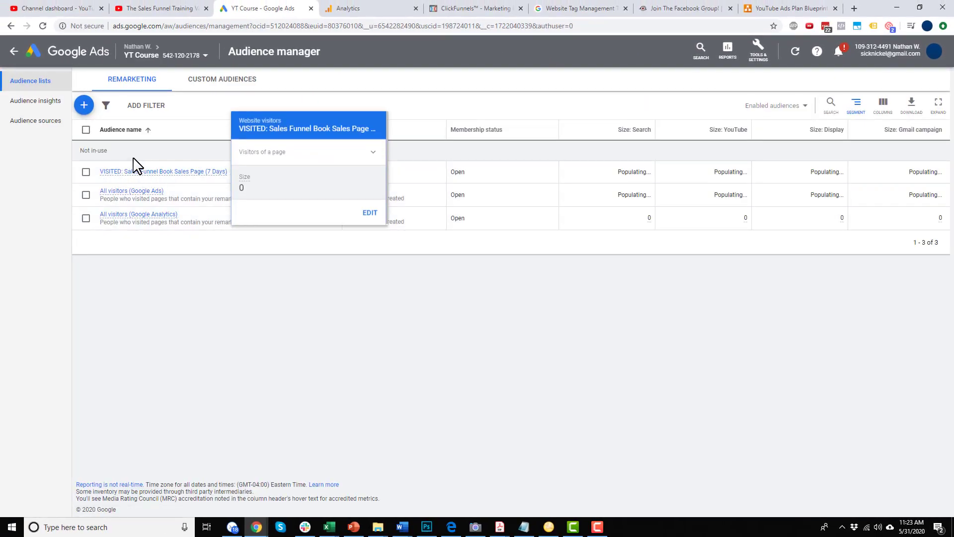
pyautogui.moveTo(175, 174)
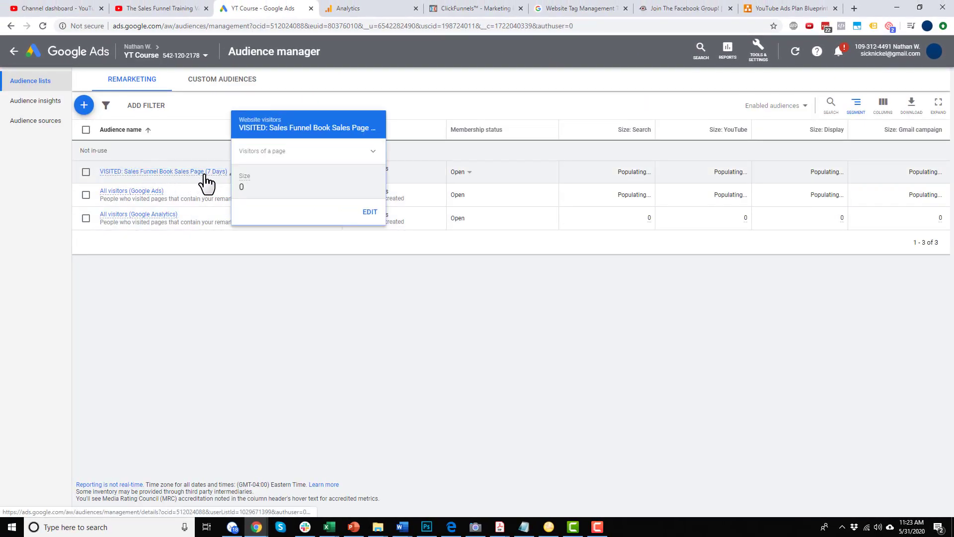
pyautogui.click(342, 300)
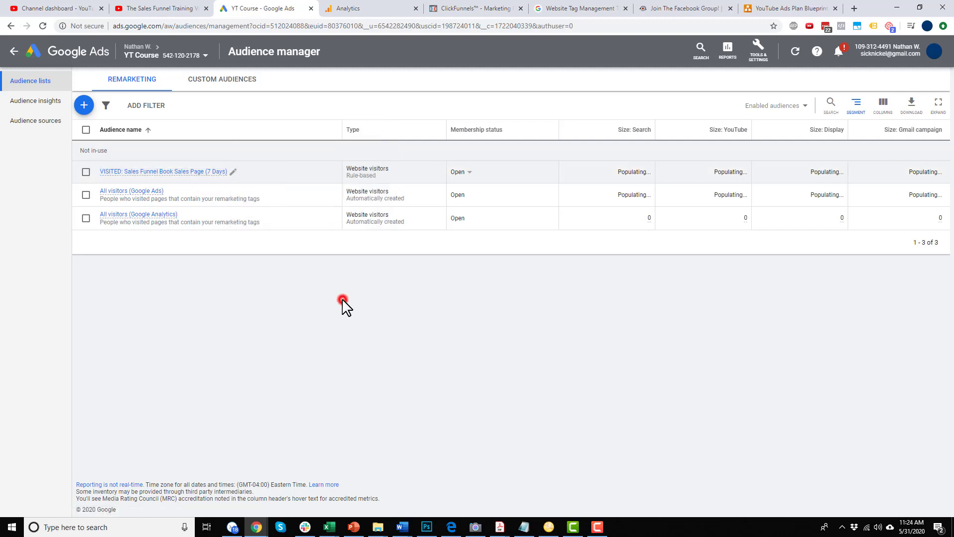
pyautogui.click(83, 106)
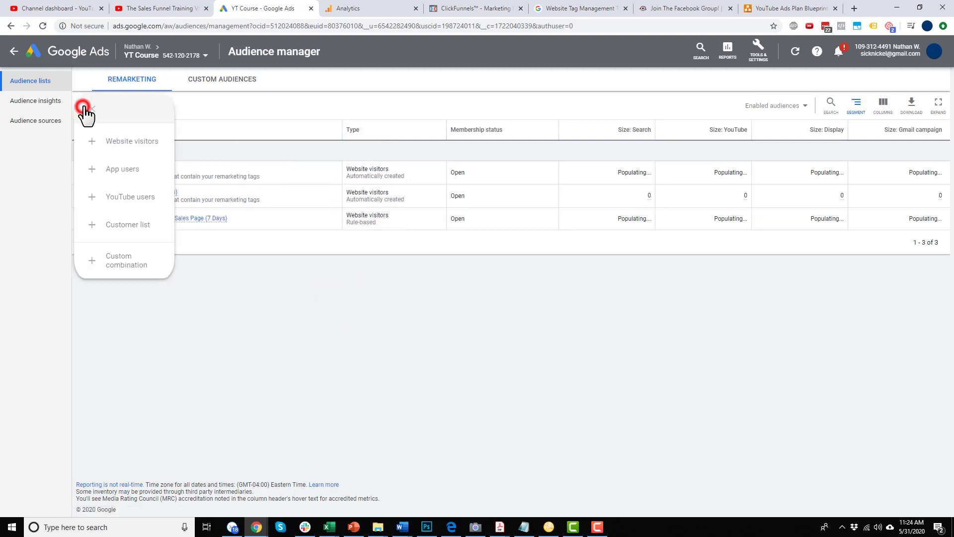
pyautogui.click(134, 173)
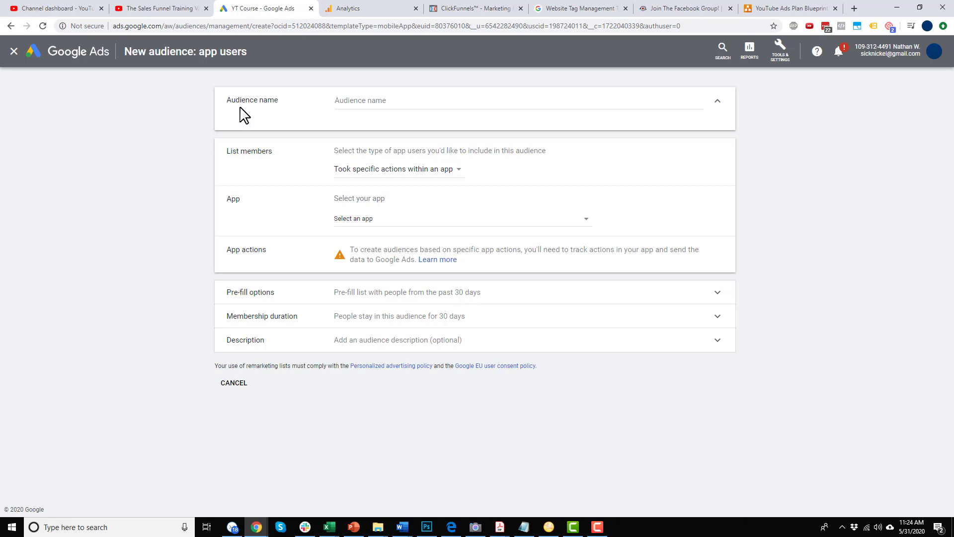
pyautogui.click(413, 169)
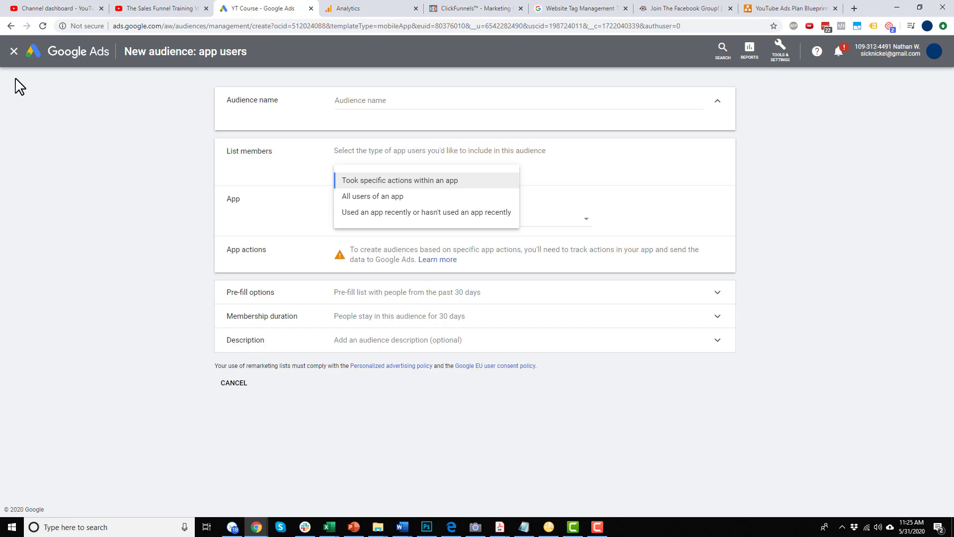
pyautogui.click(14, 51)
pyautogui.click(83, 107)
# - Start a YouTube users audience whose list members viewed certain videos
pyautogui.click(157, 197)
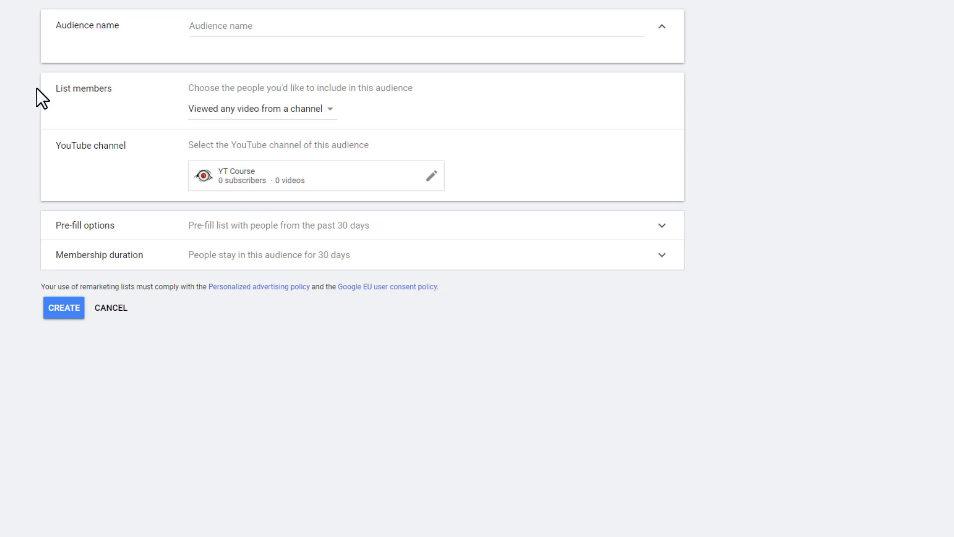
pyautogui.click(275, 108)
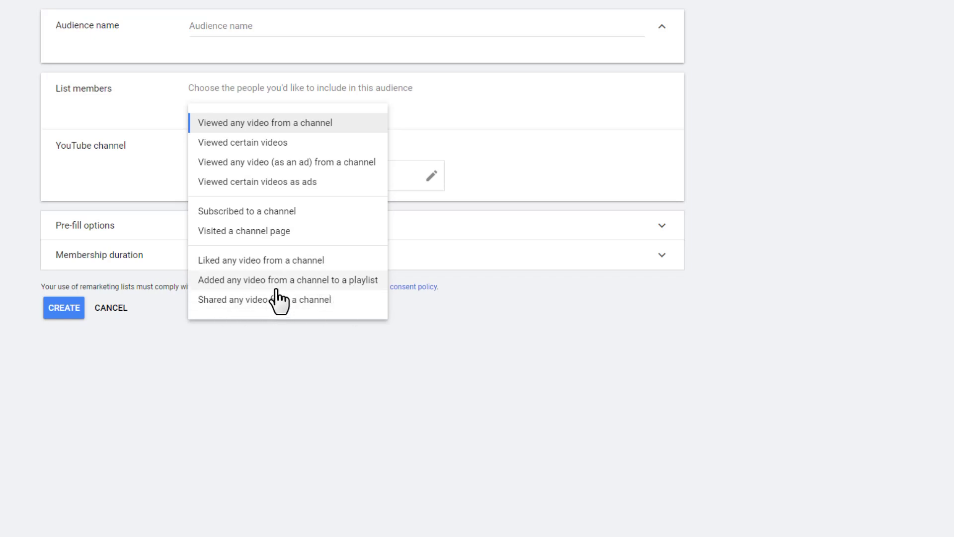
pyautogui.click(279, 143)
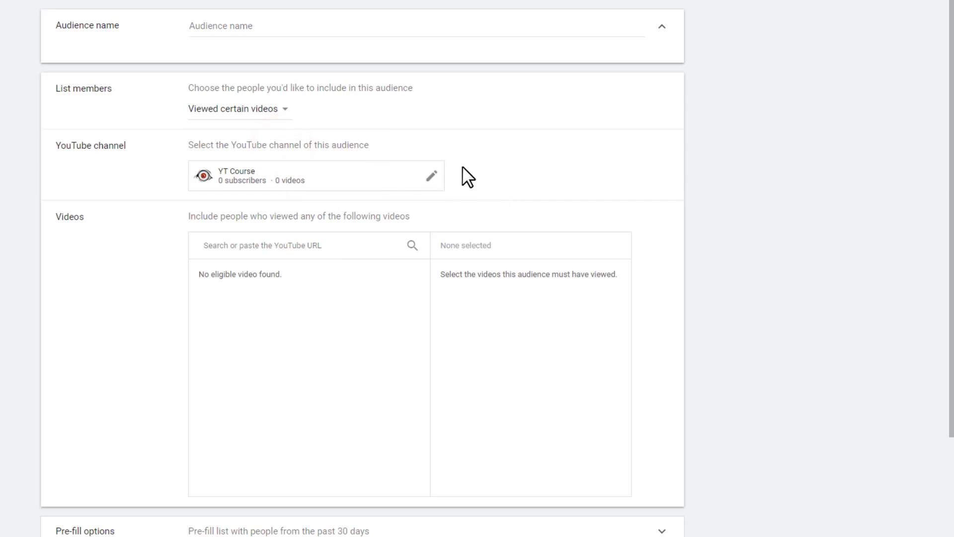
pyautogui.scroll(-3, 417, 183)
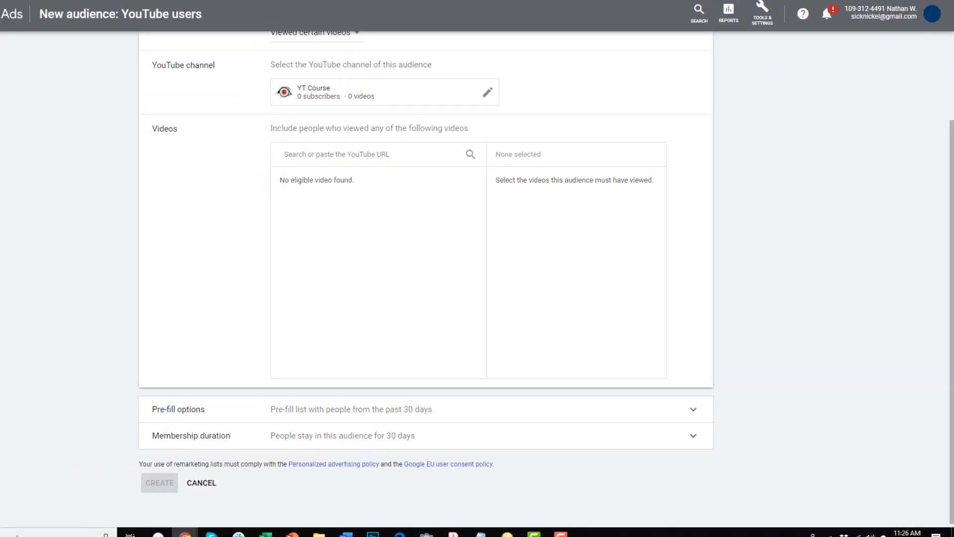
# - Copy the Sales Funnel Training Vault video's URL from the YouTube tab
pyautogui.click(154, 11)
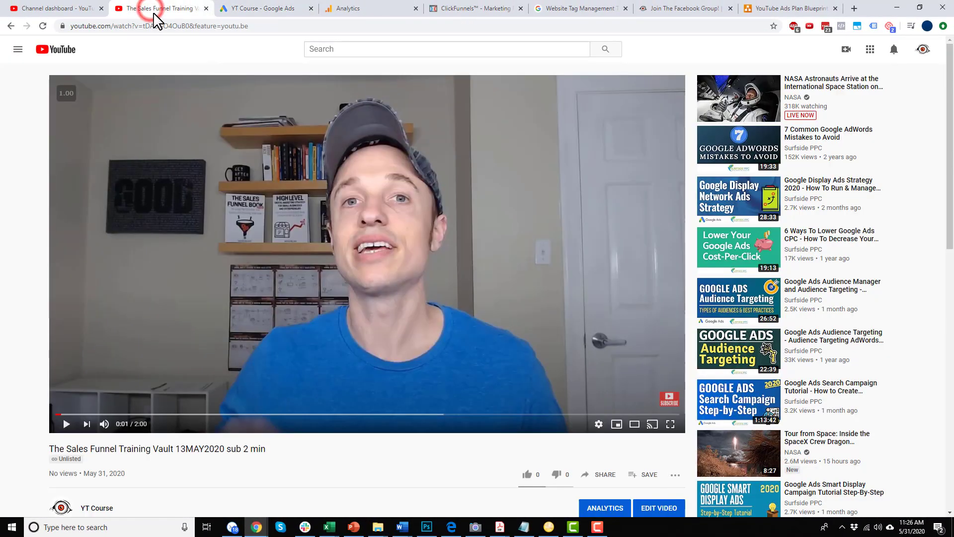
pyautogui.click(277, 25)
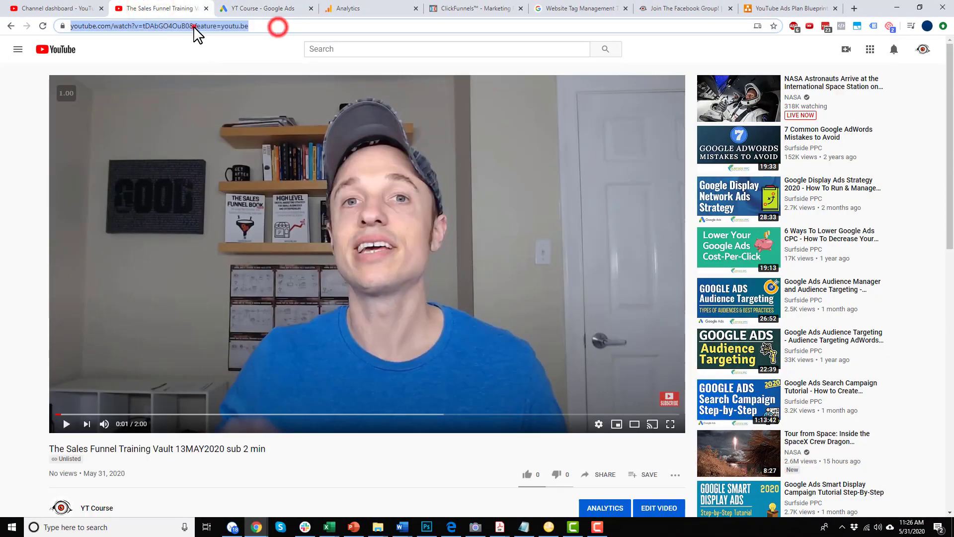
pyautogui.click(193, 27)
pyautogui.moveTo(228, 26); pyautogui.dragTo(80, 28)
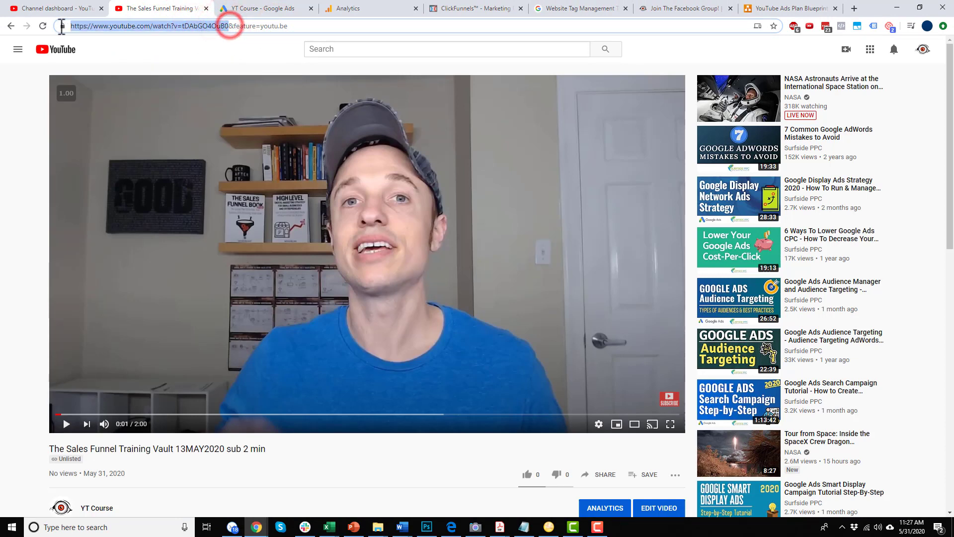
pyautogui.rightClick(167, 25)
pyautogui.click(196, 92)
# - Paste the copied URL and add the Sales Funnel Training Vault video to the audience
pyautogui.click(263, 8)
pyautogui.click(400, 178)
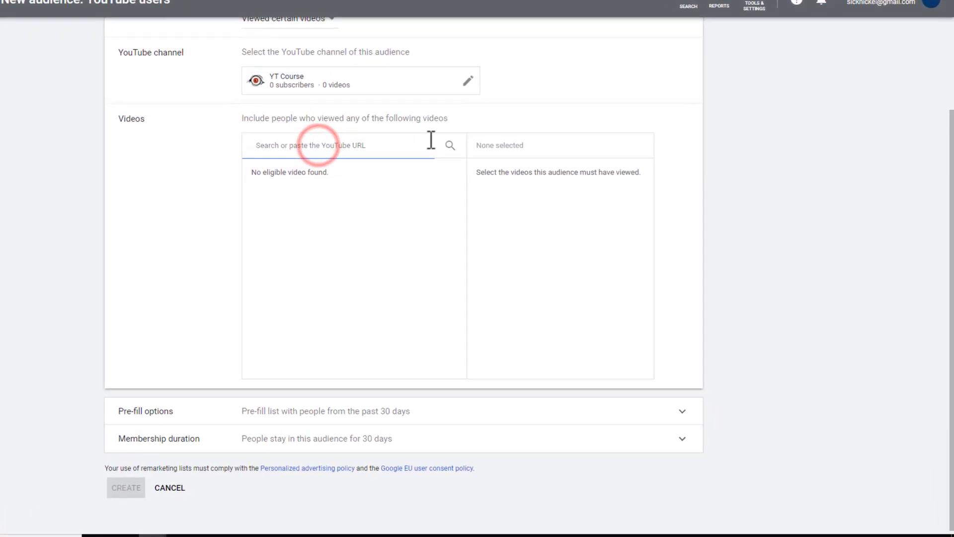
pyautogui.hotkey('ctrl', 'v')
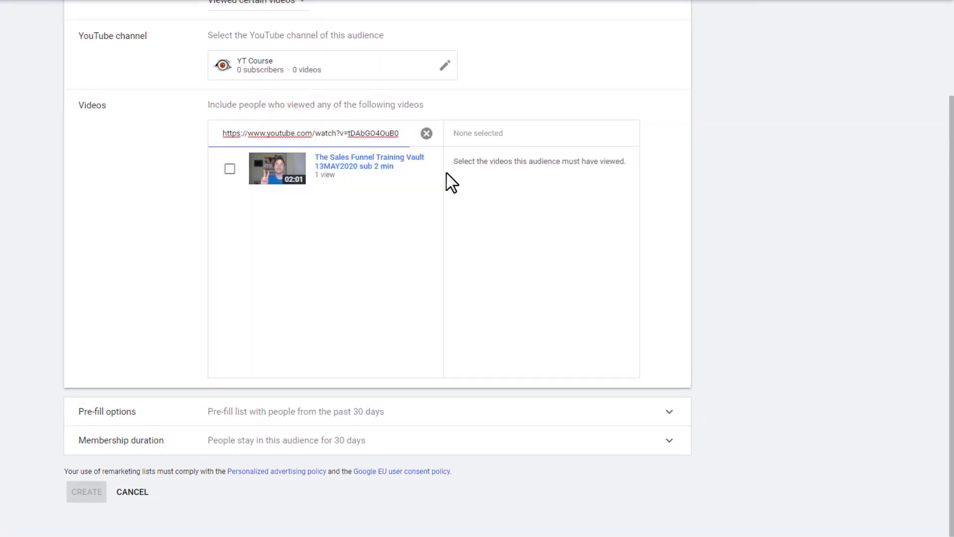
pyautogui.click(229, 168)
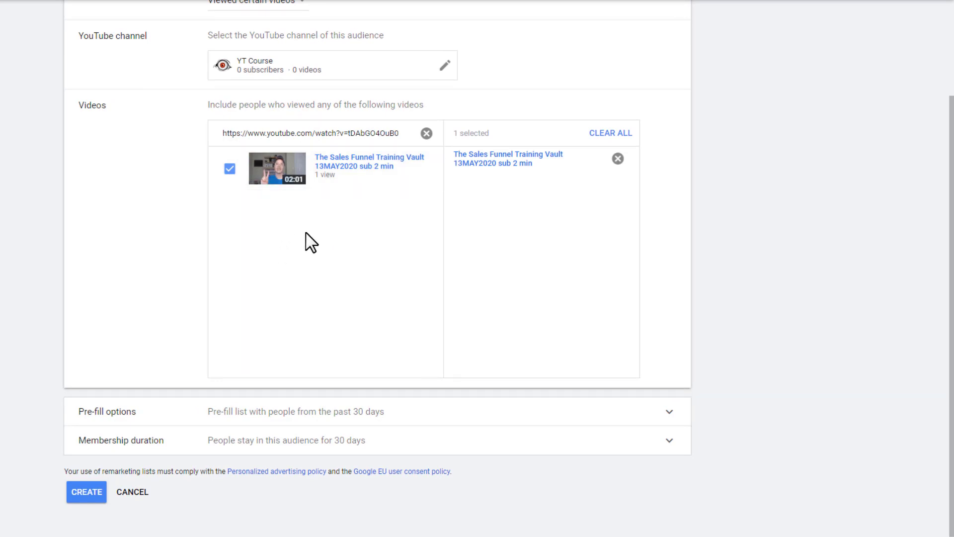
# - Keep the 30-day pre-fill and set membership duration to 7 days
pyautogui.scroll(3, 291, 228)
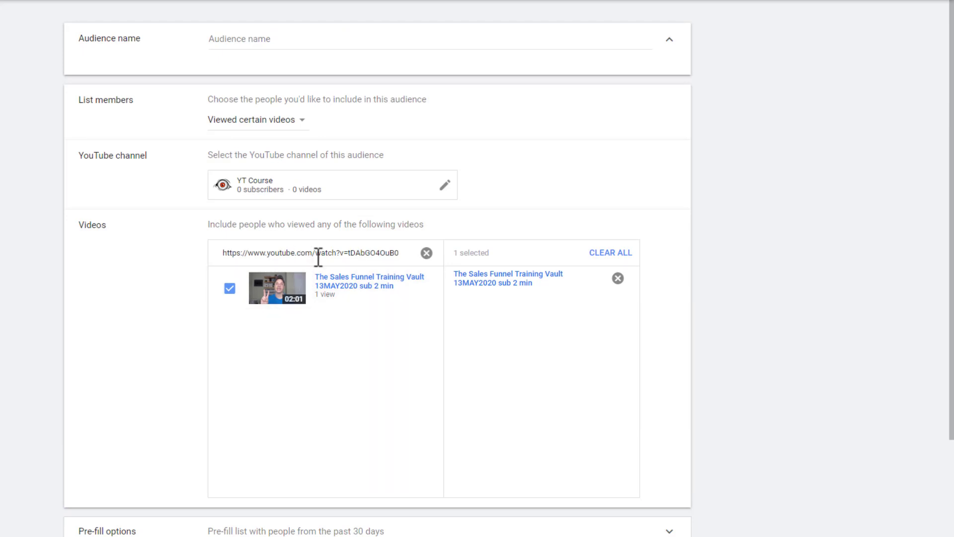
pyautogui.scroll(-3, 304, 256)
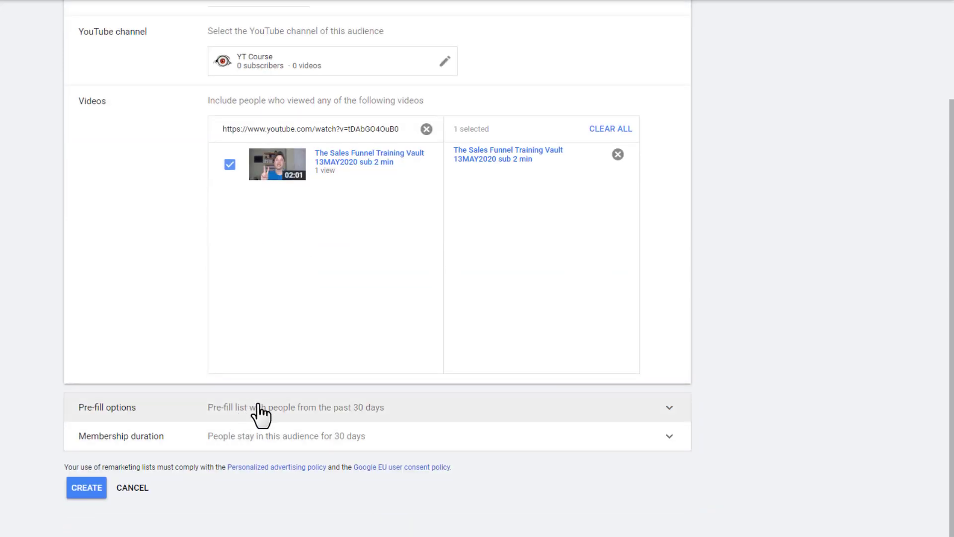
pyautogui.click(258, 404)
pyautogui.scroll(-2, 163, 362)
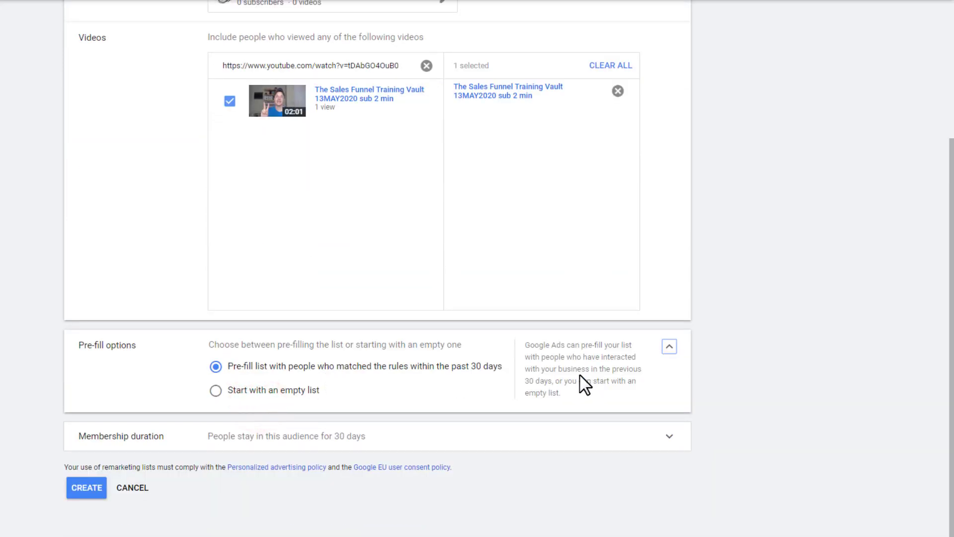
pyautogui.click(275, 390)
pyautogui.click(296, 366)
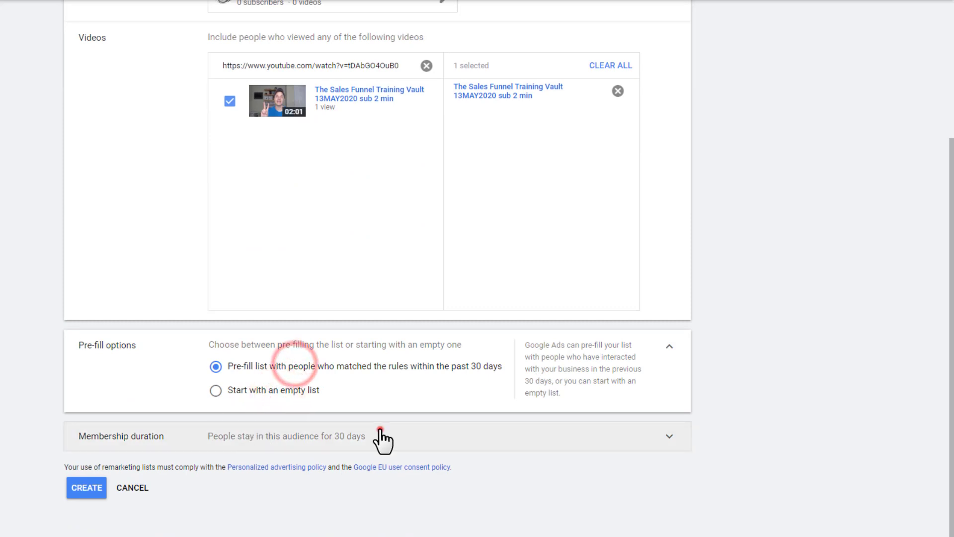
pyautogui.click(380, 437)
pyautogui.doubleClick(270, 404)
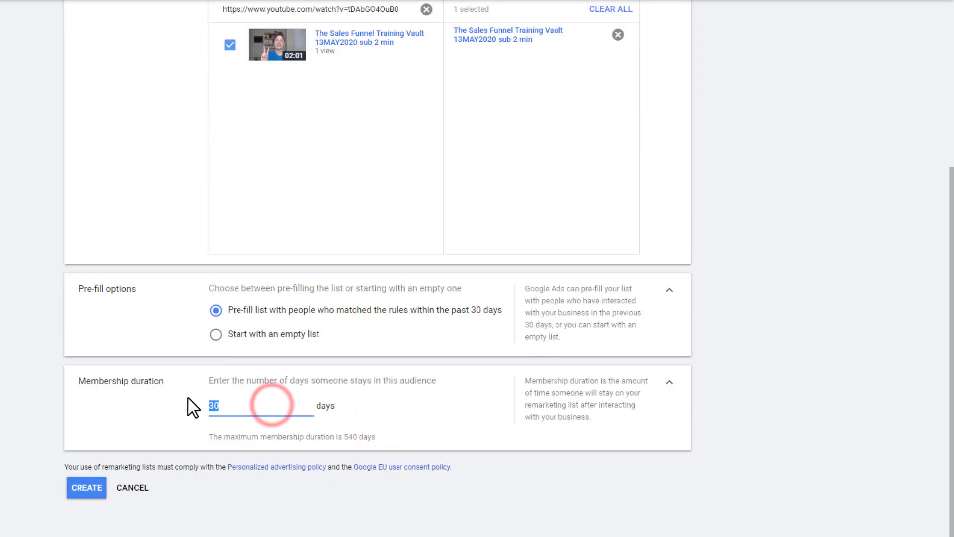
pyautogui.write('7')
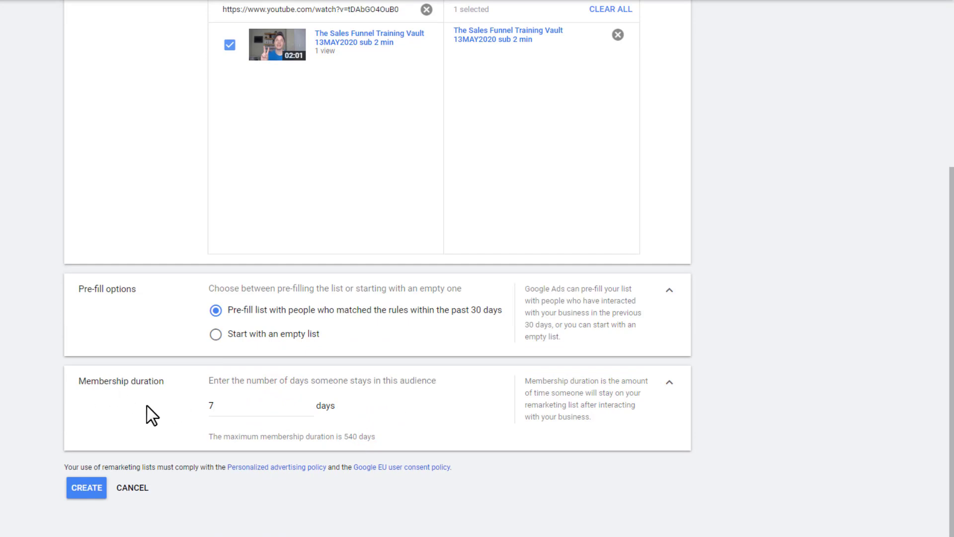
# - Name the audience 'WATCHED: Sales Funnel Vault Ad (7 Days)' and create it
pyautogui.scroll(5, 151, 415)
pyautogui.click(314, 39)
pyautogui.write('WATCHED:')
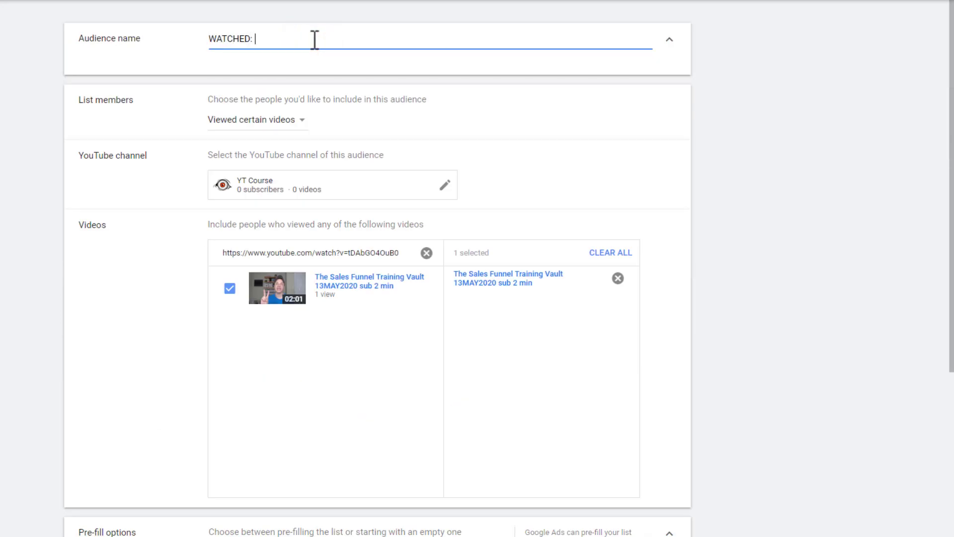
pyautogui.scroll(-5, 314, 39)
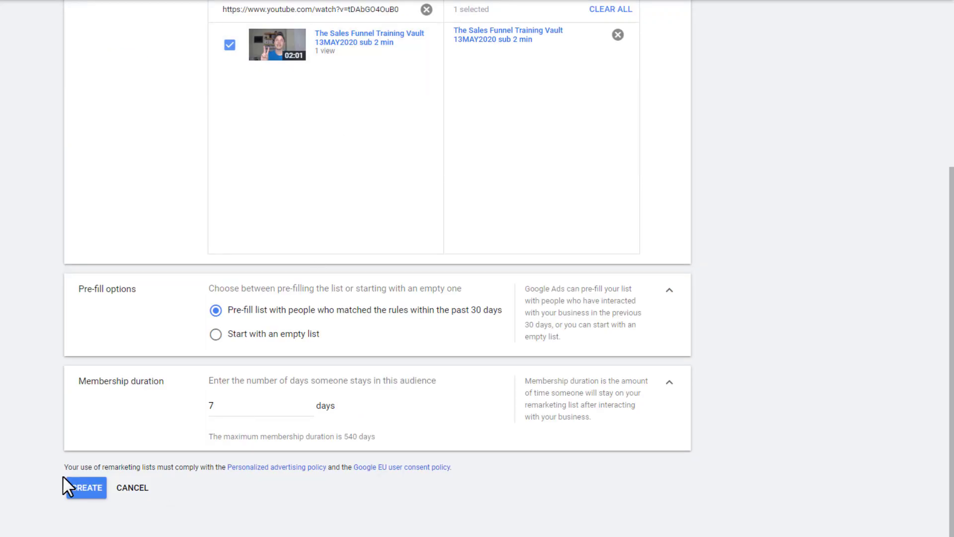
pyautogui.click(77, 488)
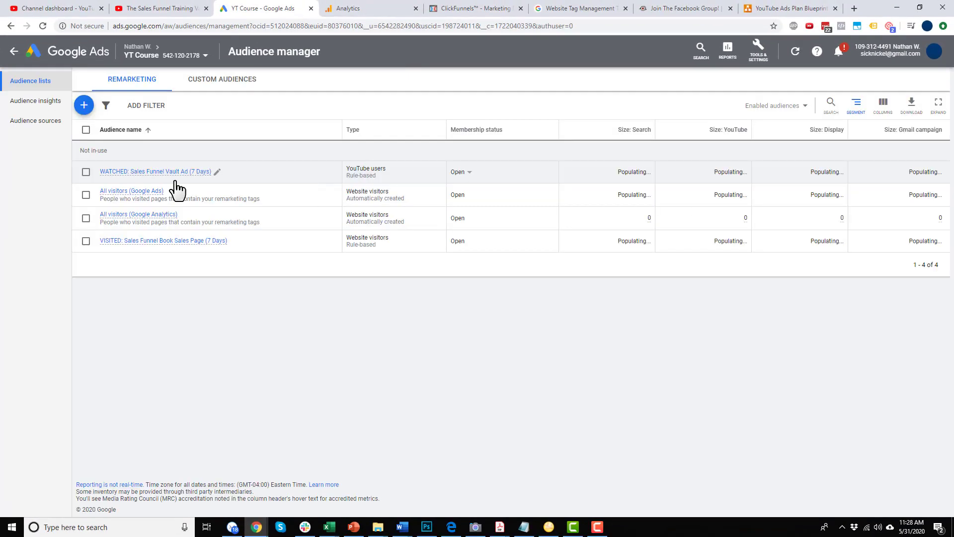
# - Try creating a Customer list audience, triggering the Customer Match ineligibility notice
pyautogui.moveTo(176, 175)
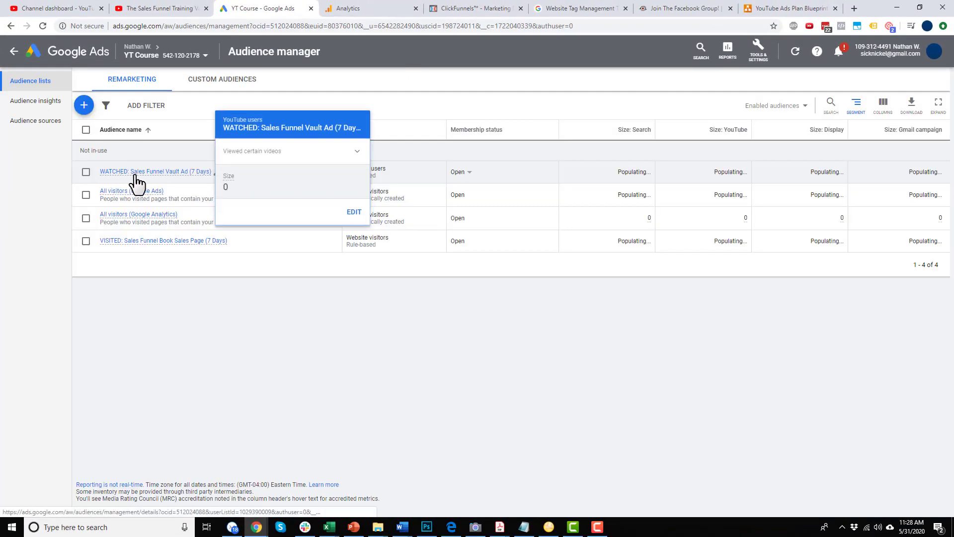
pyautogui.click(84, 105)
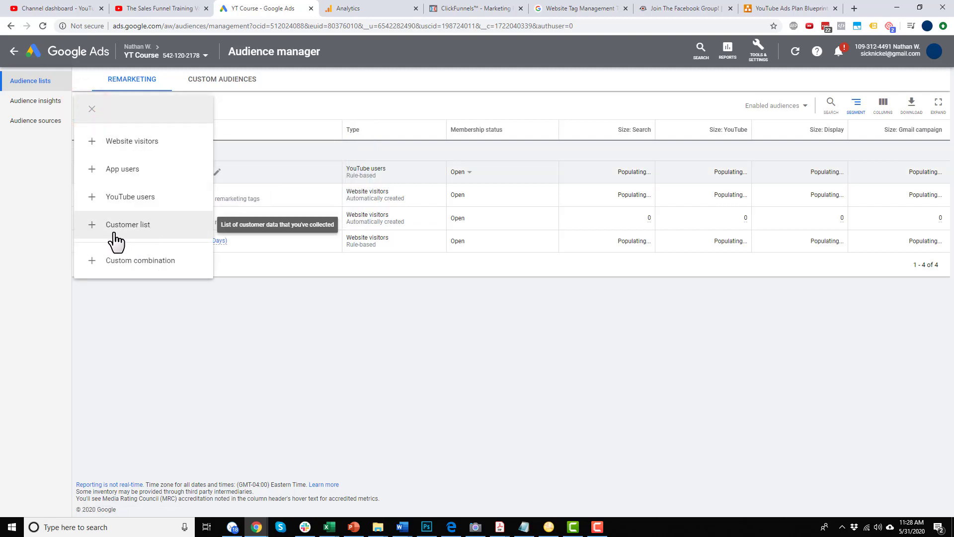
pyautogui.click(139, 226)
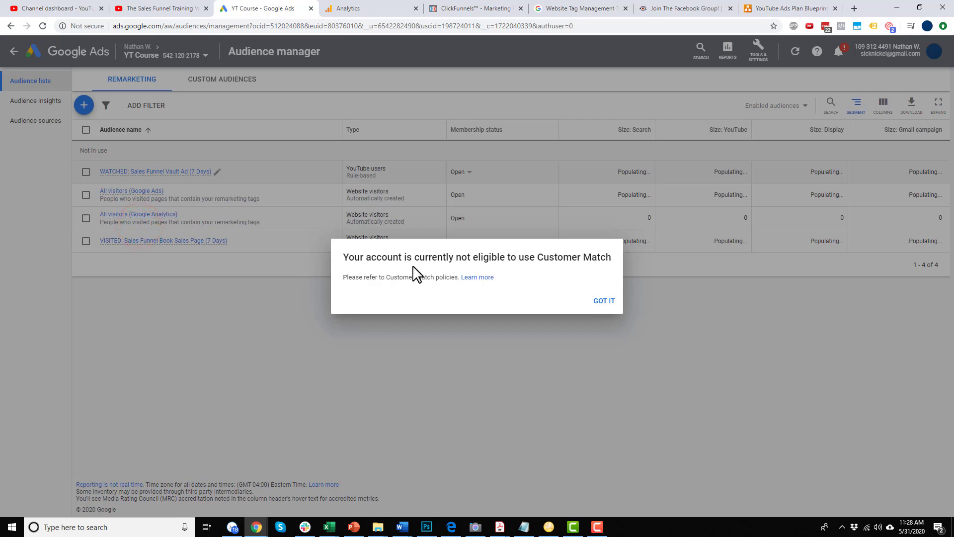
# - Review the Customer Match policy's 90-day history and USD 50,000 spend requirements, then return to Google Ads
pyautogui.click(487, 278)
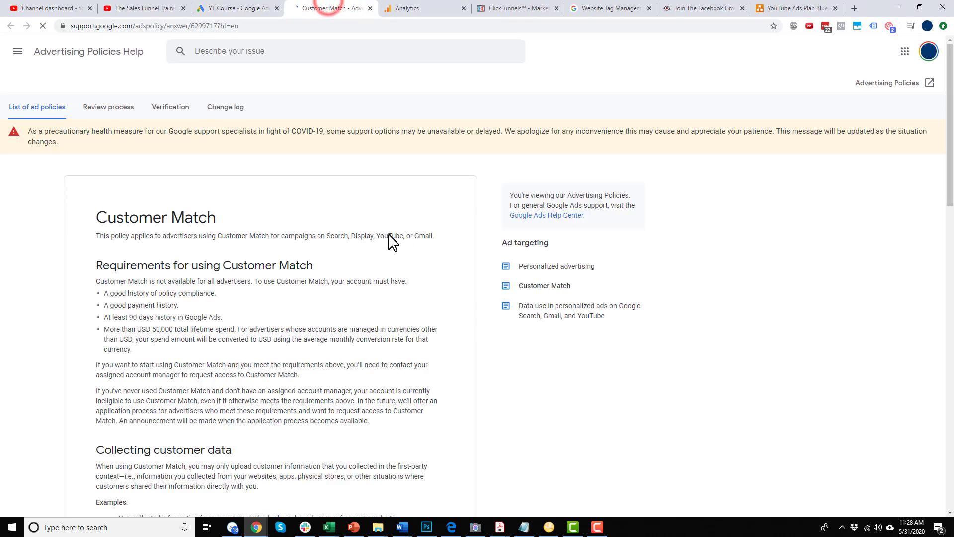
pyautogui.scroll(-2, 298, 278)
pyautogui.doubleClick(109, 229)
pyautogui.moveTo(175, 229); pyautogui.dragTo(202, 231)
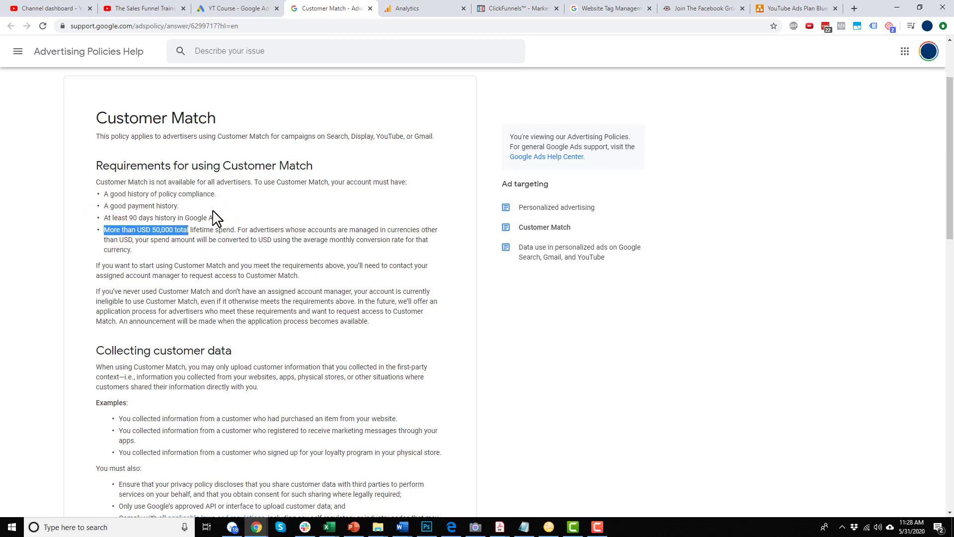
pyautogui.moveTo(256, 230); pyautogui.dragTo(252, 197)
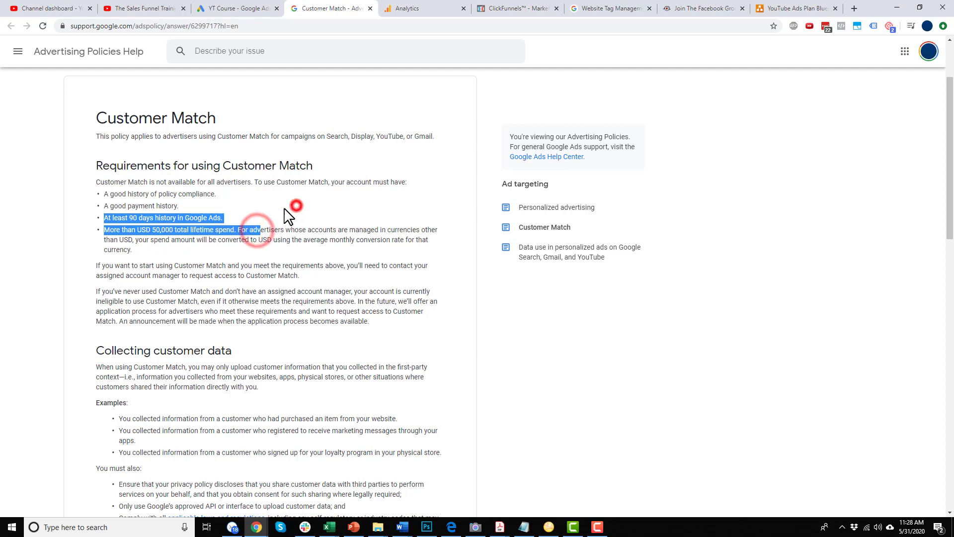
pyautogui.click(244, 8)
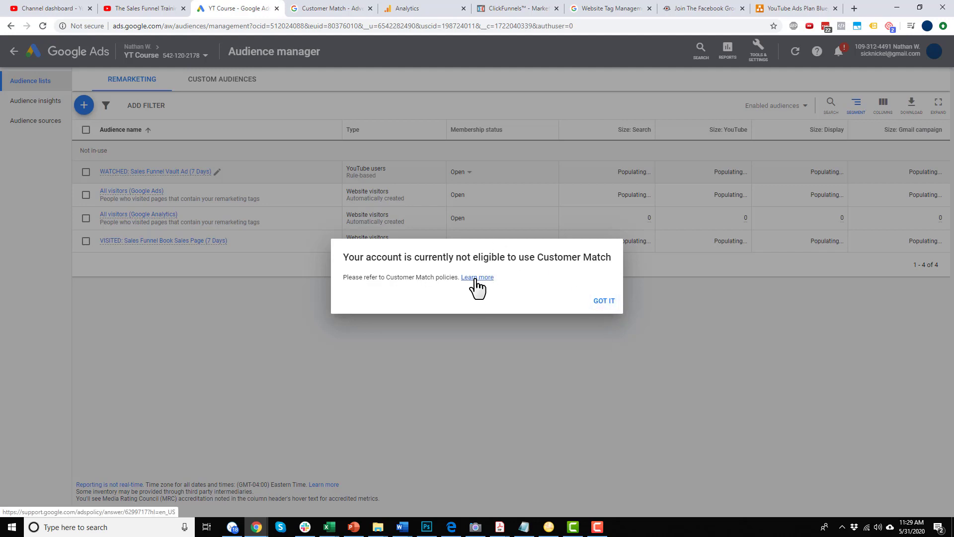
# - Dismiss the Customer Match notice and start a Custom combination audience
pyautogui.moveTo(416, 277); pyautogui.dragTo(487, 287)
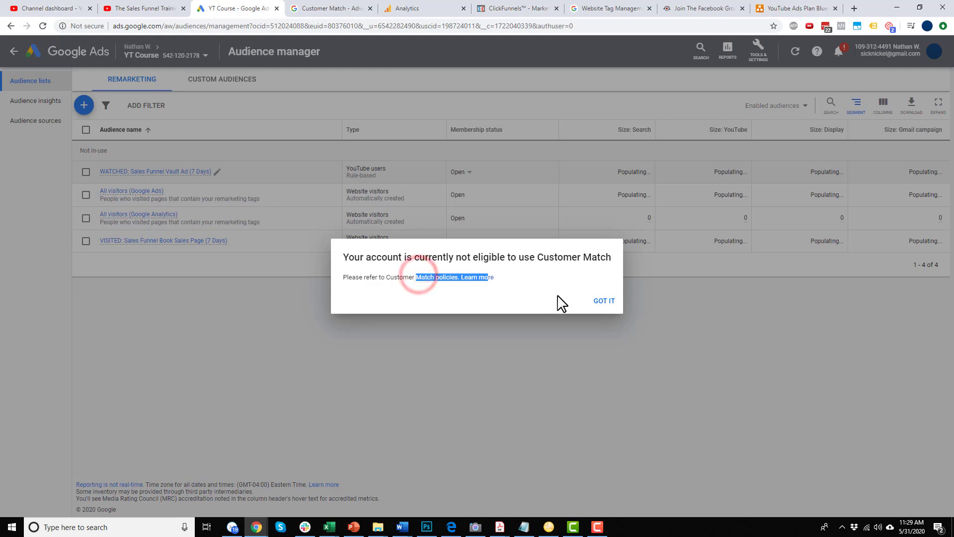
pyautogui.click(612, 305)
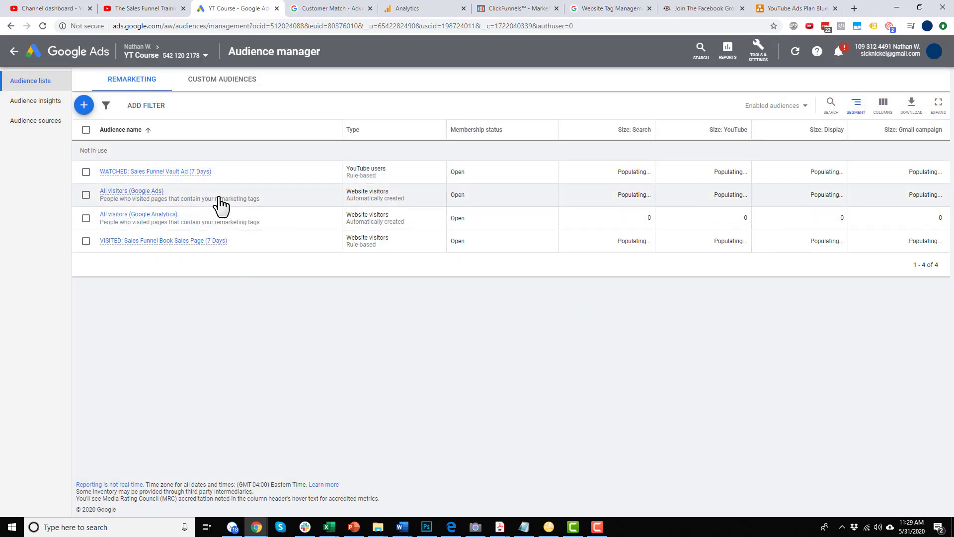
pyautogui.click(83, 105)
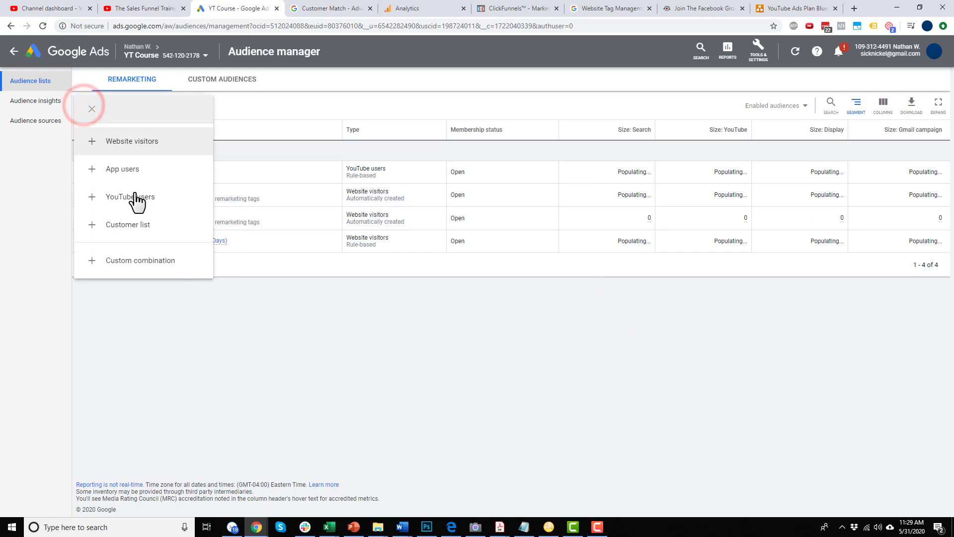
pyautogui.click(133, 262)
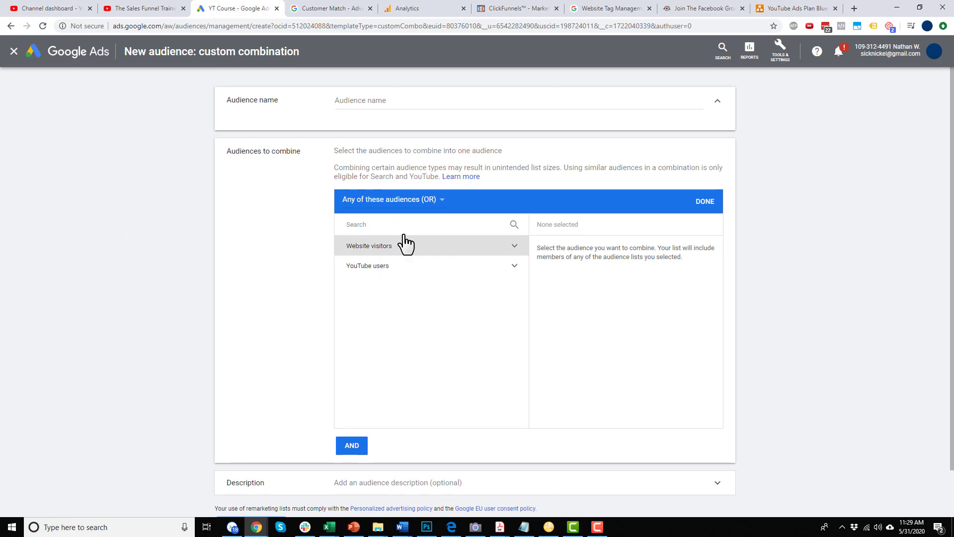
# - Combine the VISITED and WATCHED audiences, requiring people to be in each of them
pyautogui.click(433, 245)
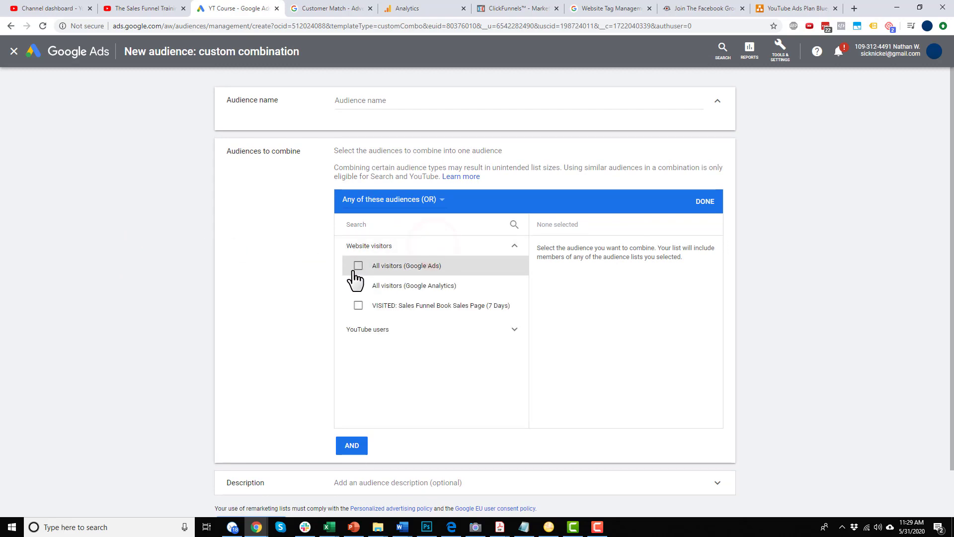
pyautogui.click(358, 305)
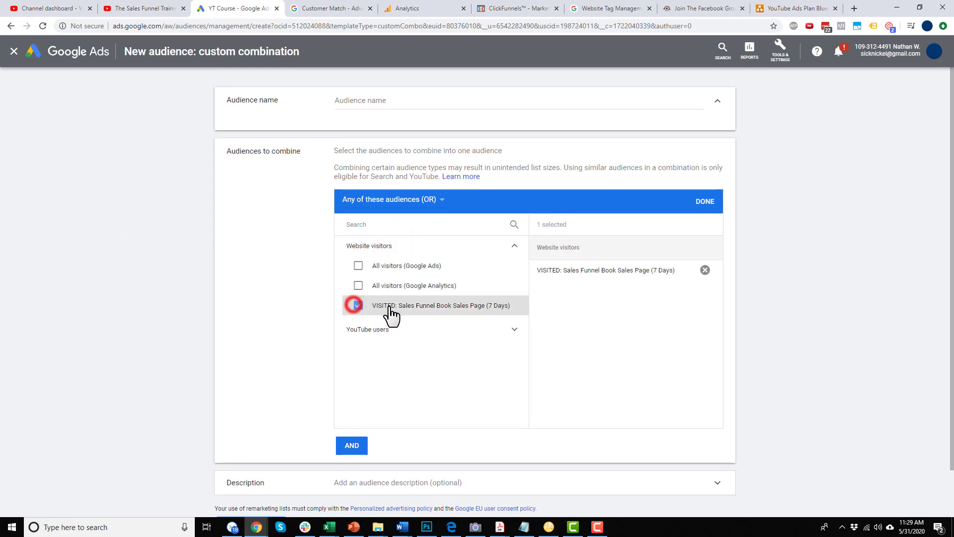
pyautogui.click(506, 331)
pyautogui.click(357, 351)
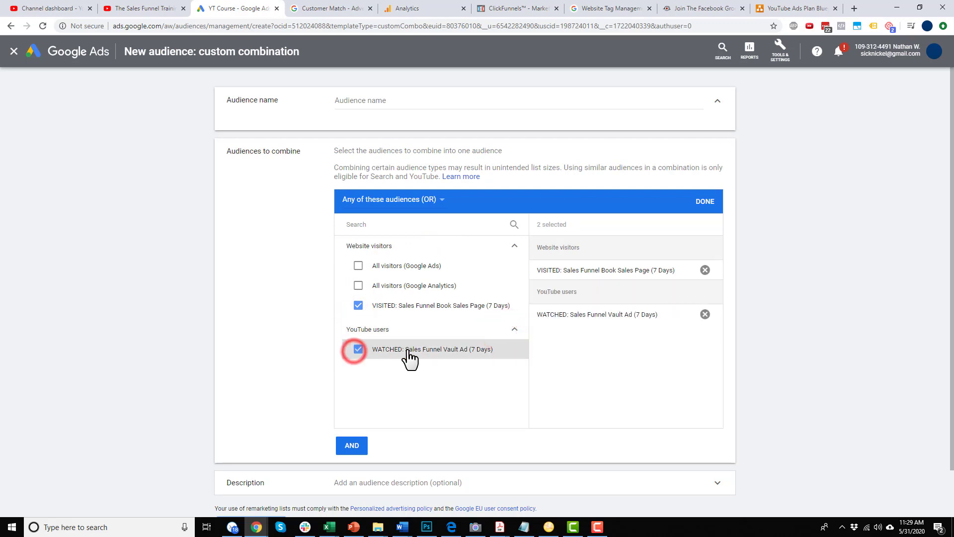
pyautogui.click(399, 201)
pyautogui.click(409, 211)
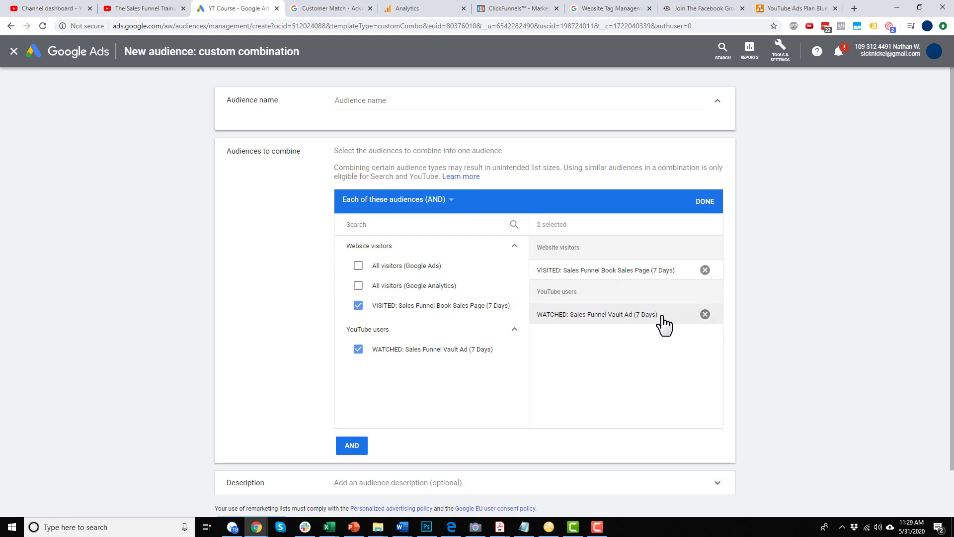
# - Add a second AND group, then cancel the combination without saving
pyautogui.scroll(-1, 348, 452)
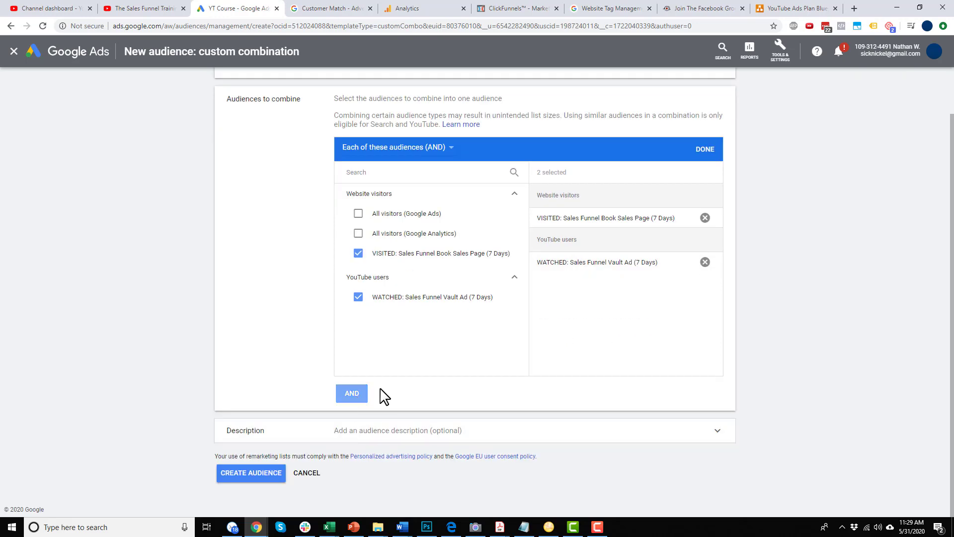
pyautogui.click(357, 446)
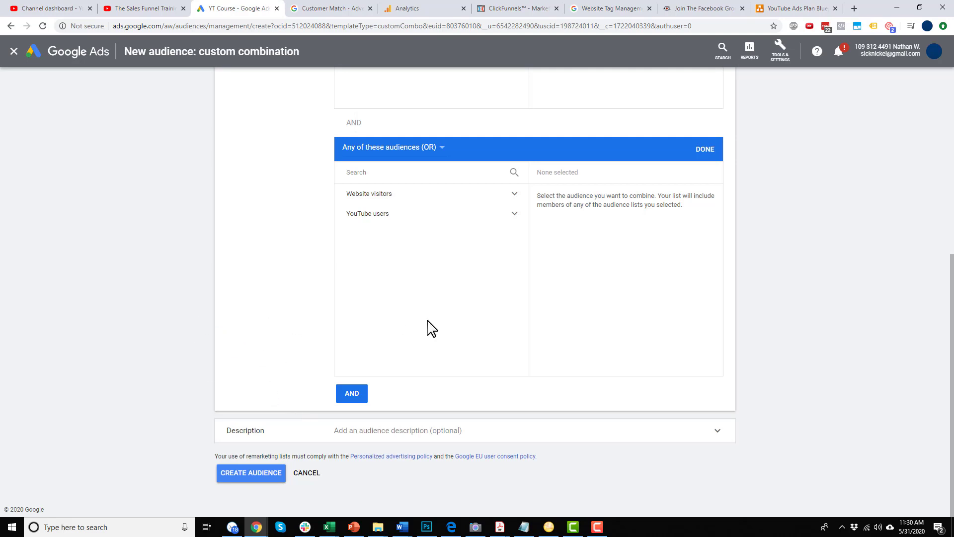
pyautogui.scroll(7, 394, 309)
pyautogui.scroll(-6, 453, 240)
pyautogui.scroll(-1, 503, 314)
pyautogui.click(305, 472)
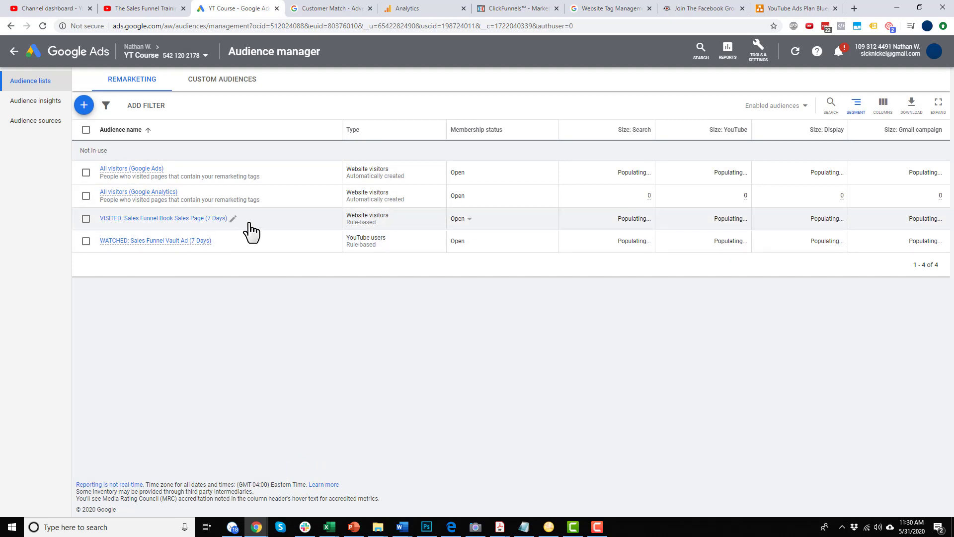
# - Bring up the new-audience types: website visitors, app users, YouTube users, customer list, custom combination
pyautogui.click(85, 106)
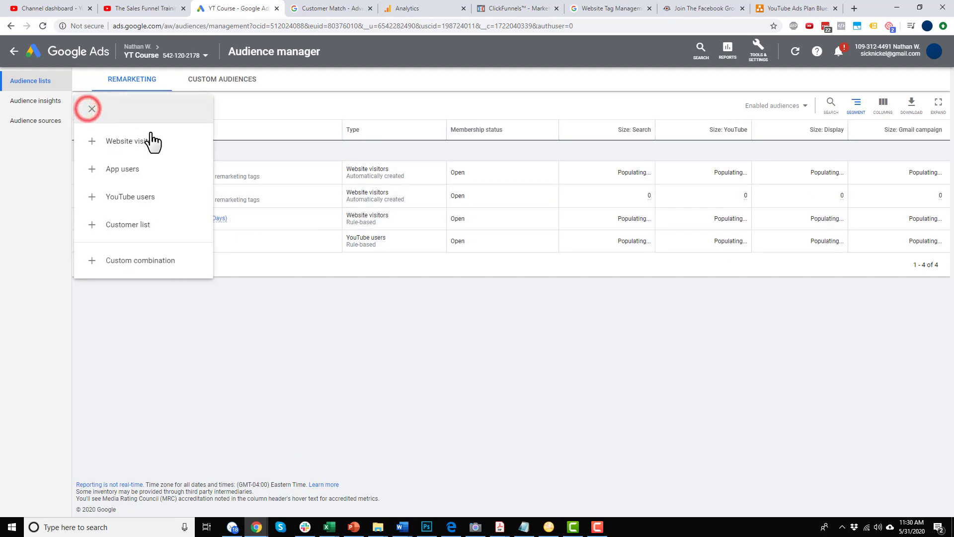